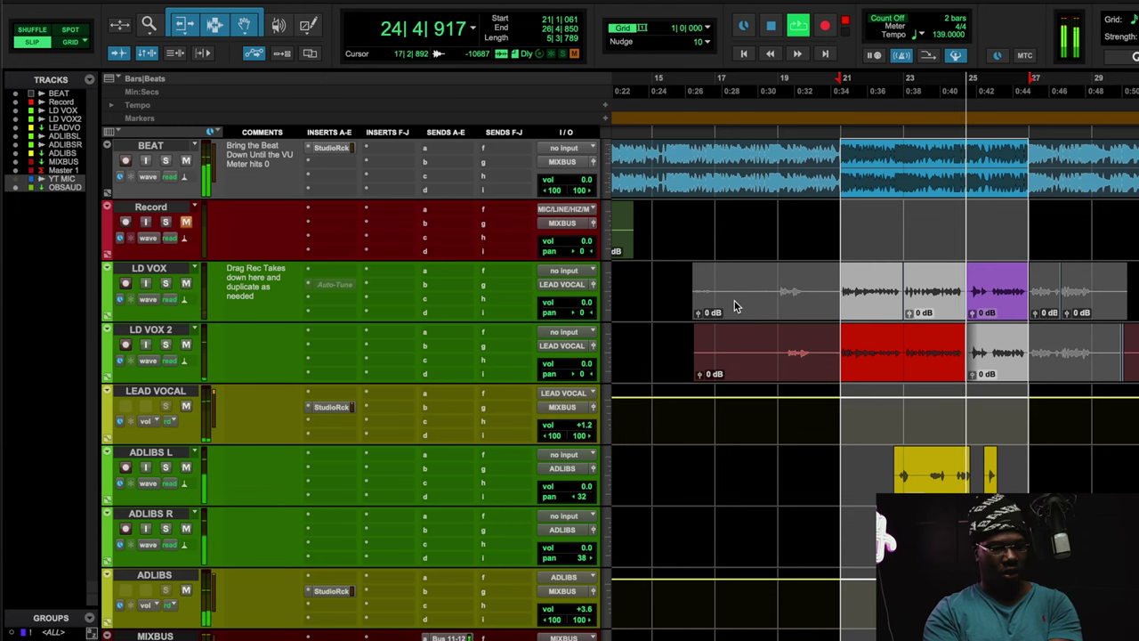
- Mute the BEAT track, stop playback, and open the StudioRack insert on the LEAD VOCAL track
left_click(186, 161)
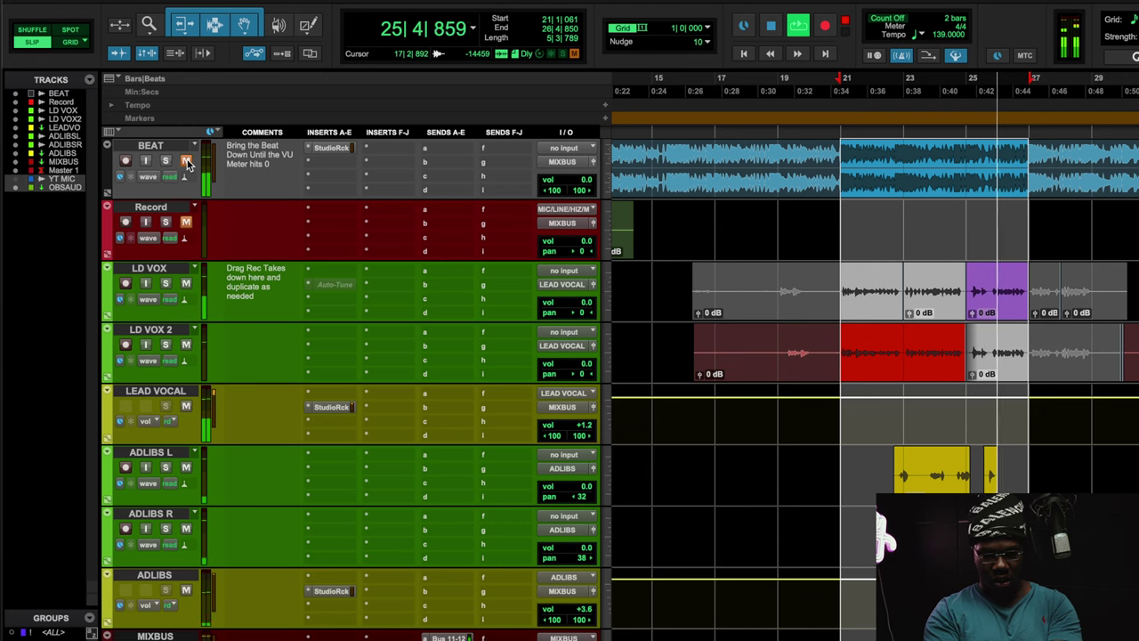
key("space")
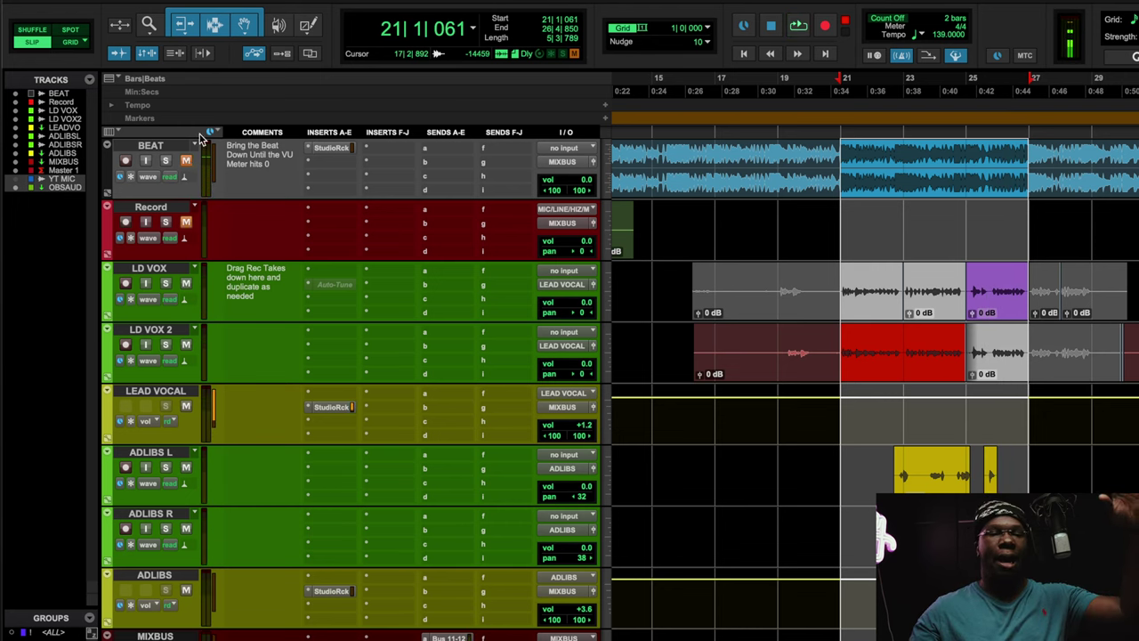
left_click(329, 407)
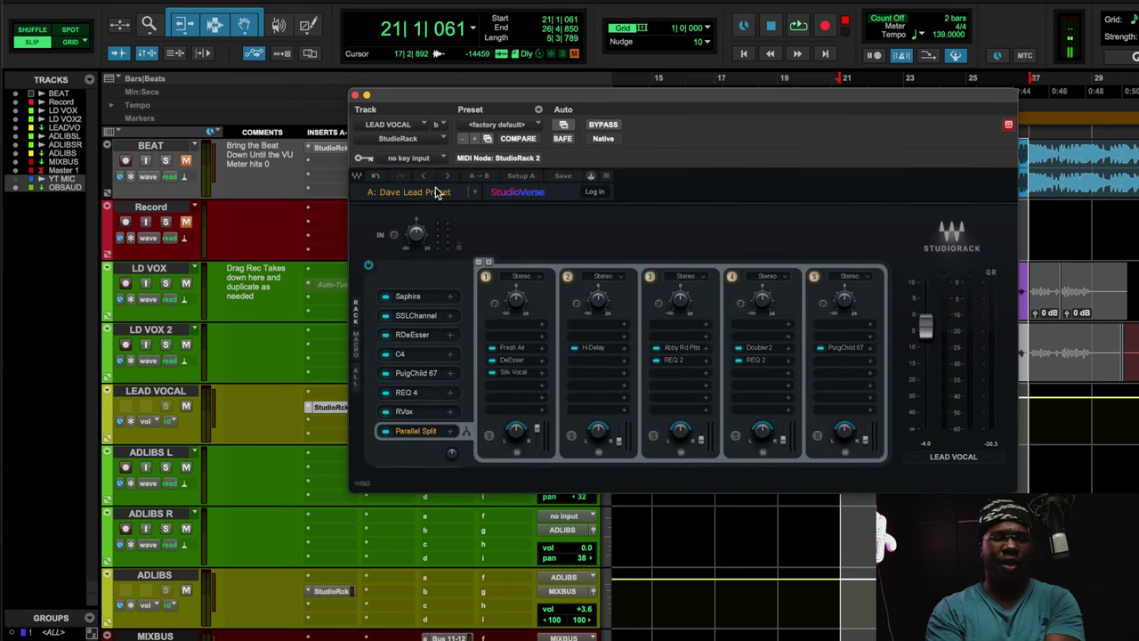
left_click_drag(451, 96, 379, 161)
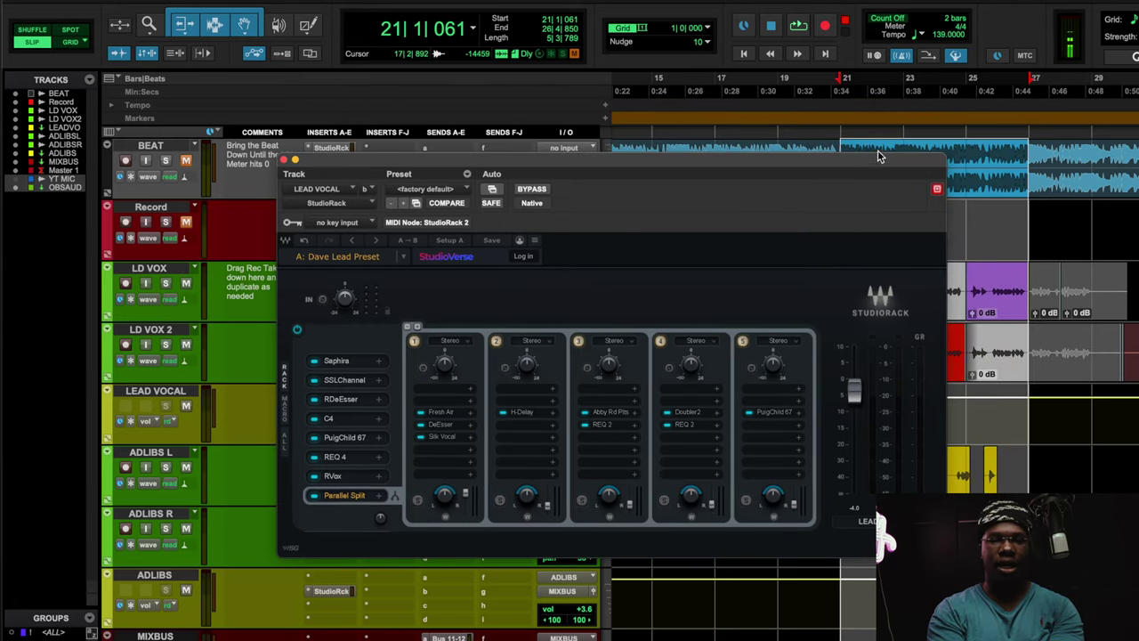
- Loop the vocals from bar 21 to just before bar 27, with the StudioRack window moved clear of the clips
left_click_drag(1030, 80, 926, 80)
mouse_move(876, 158)
left_mouse_down()
mouse_move(821, 224)
mouse_move(753, 177)
left_mouse_up()
key("space")
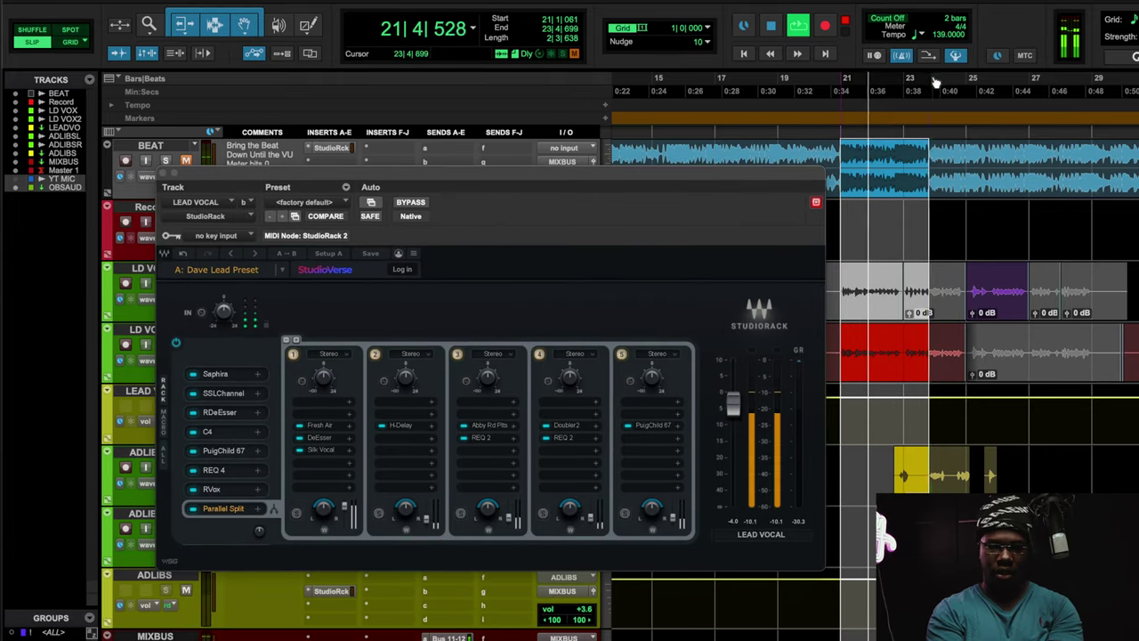
mouse_move(929, 80)
left_mouse_down()
mouse_move(1022, 89)
mouse_move(1029, 108)
left_mouse_up()
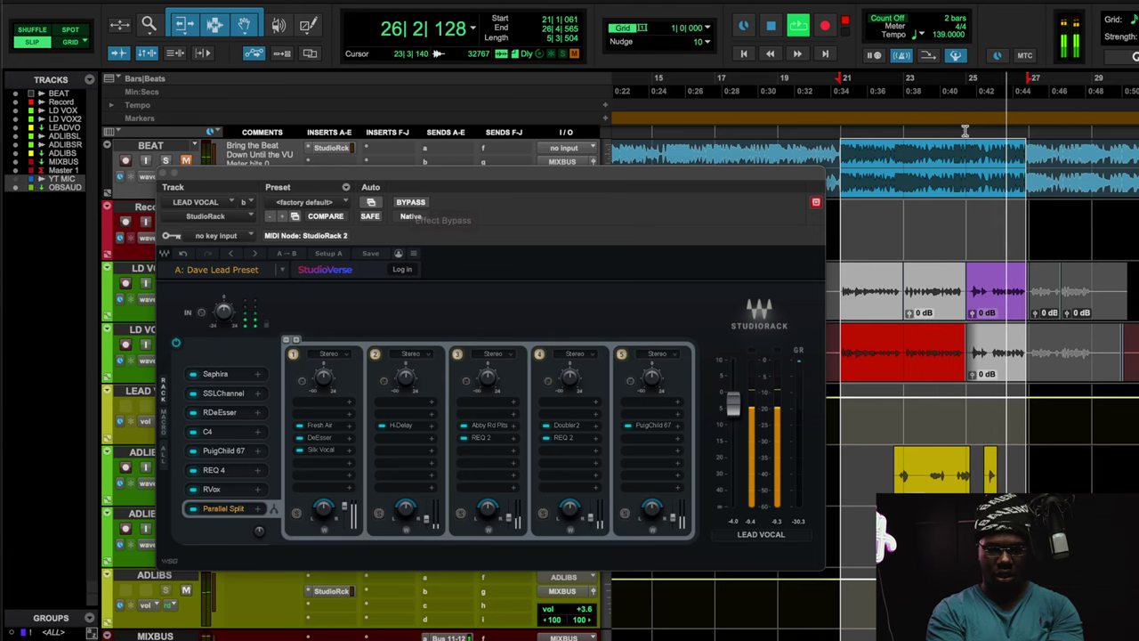
- Compare the looped lead vocal with the StudioRack chain bypassed and active, leaving the chain active
left_click(409, 204)
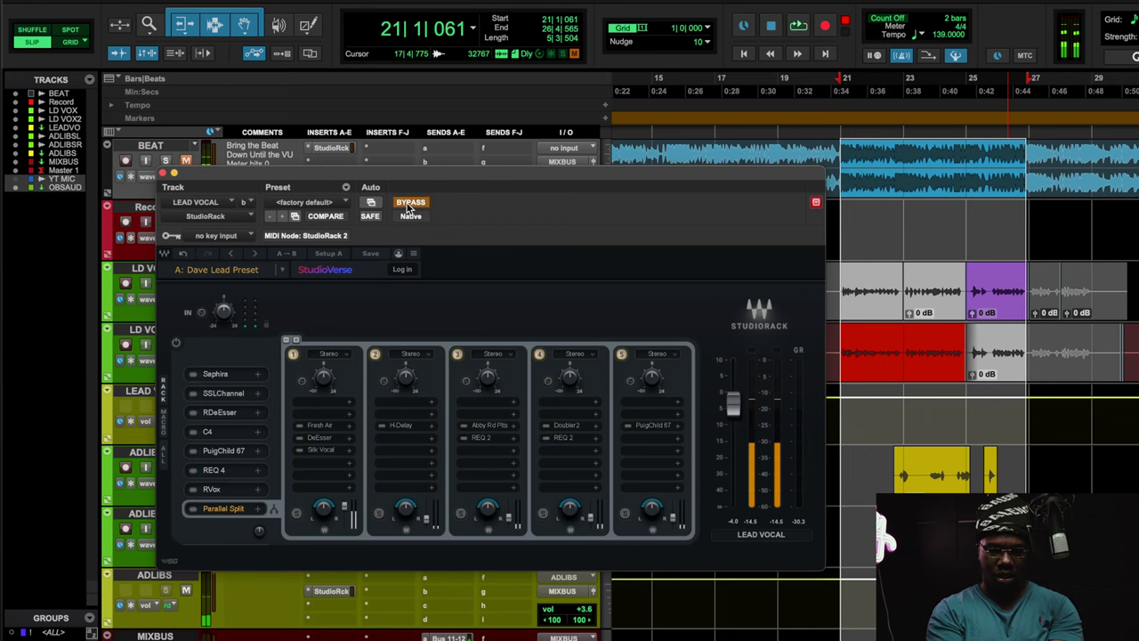
left_click(410, 203)
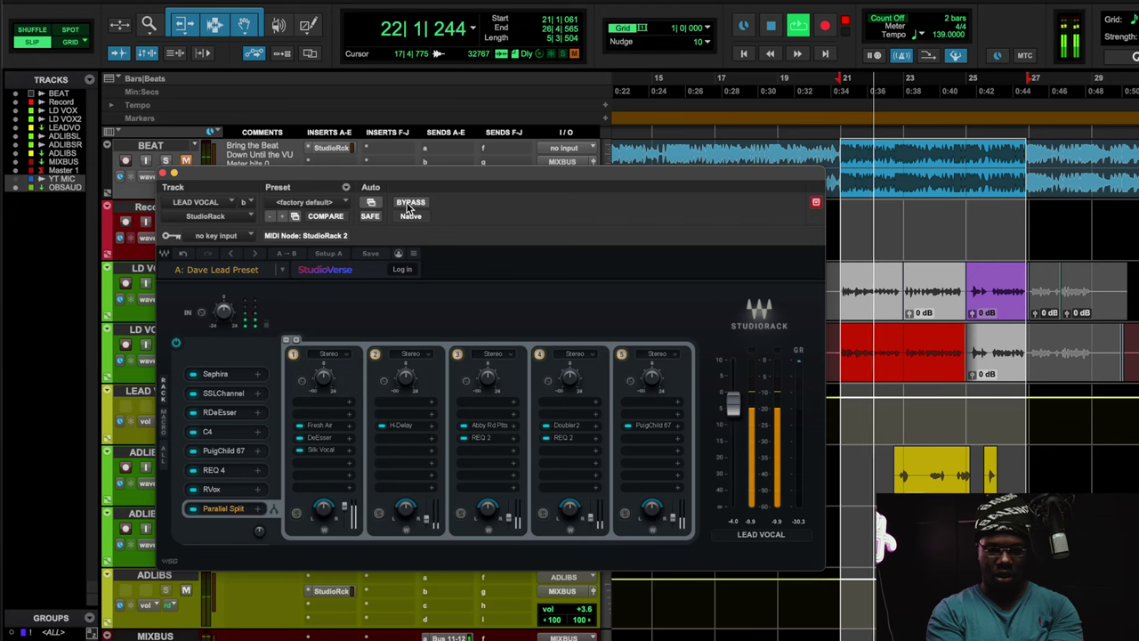
key("space")
left_click(409, 204)
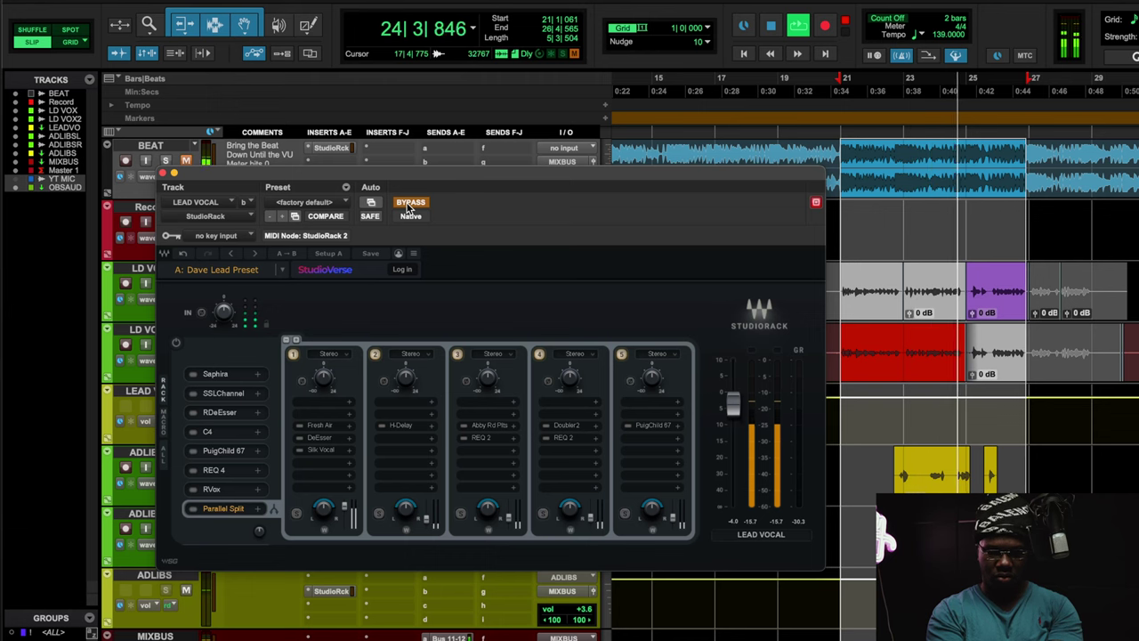
left_click(409, 204)
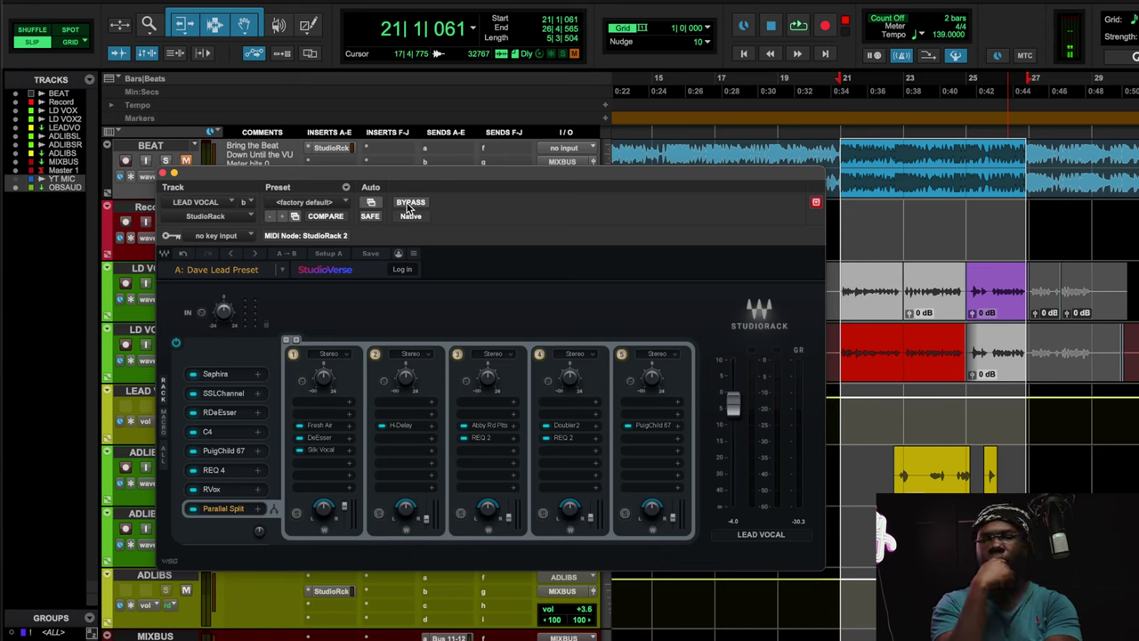
- Open Saphira from the lead vocal chain and audition the loop with the plug-in switched off and on
left_click(228, 376)
left_click_drag(599, 70, 520, 91)
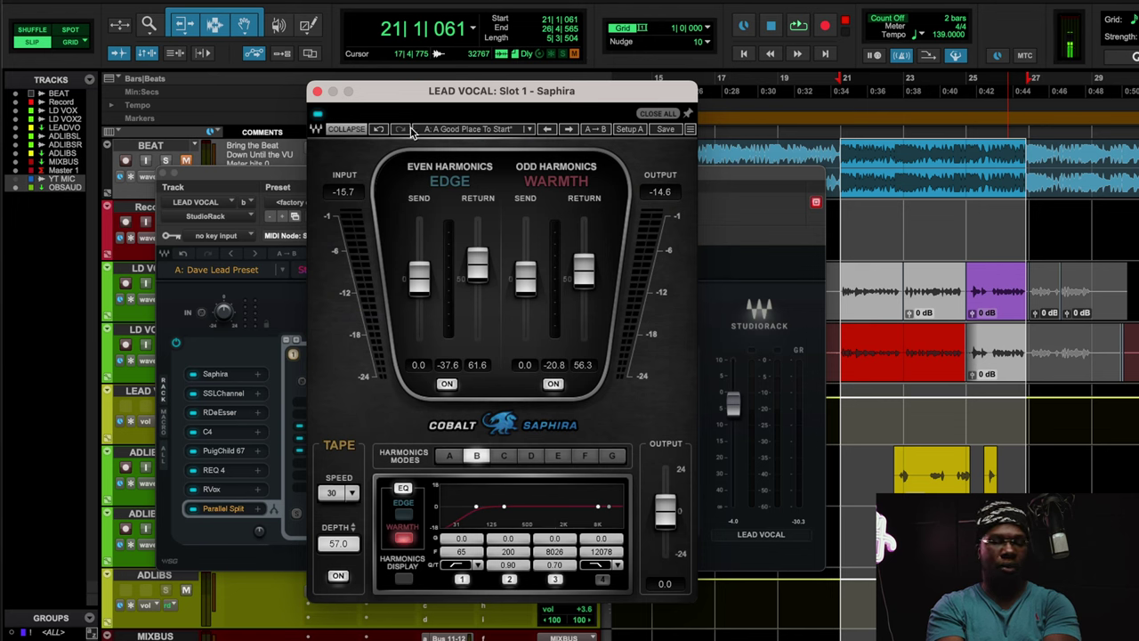
key("space")
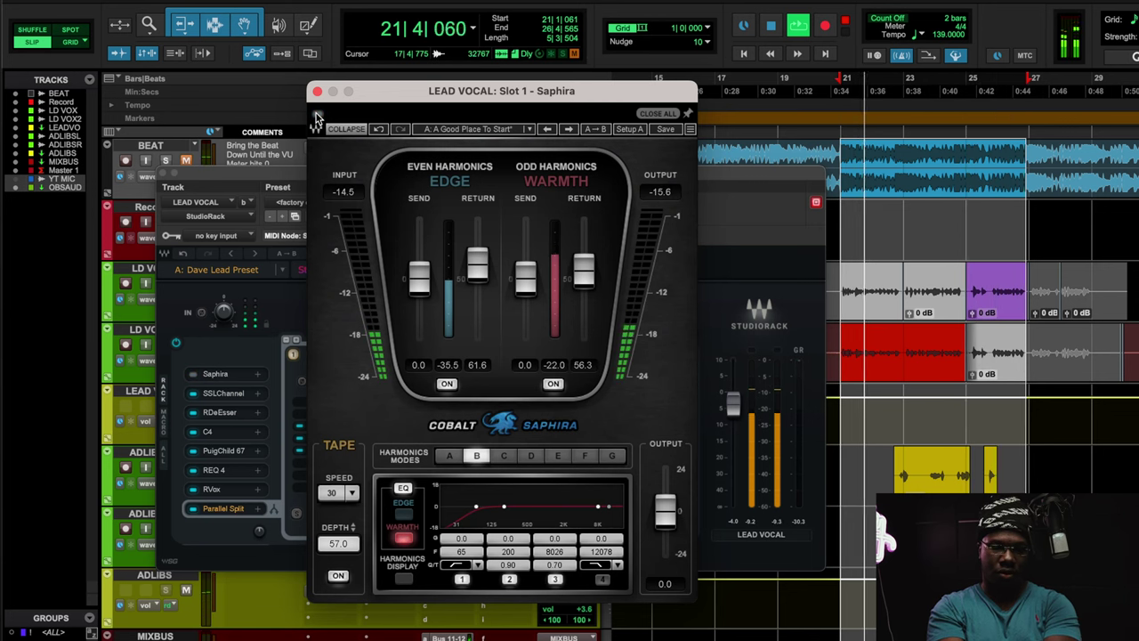
key("space")
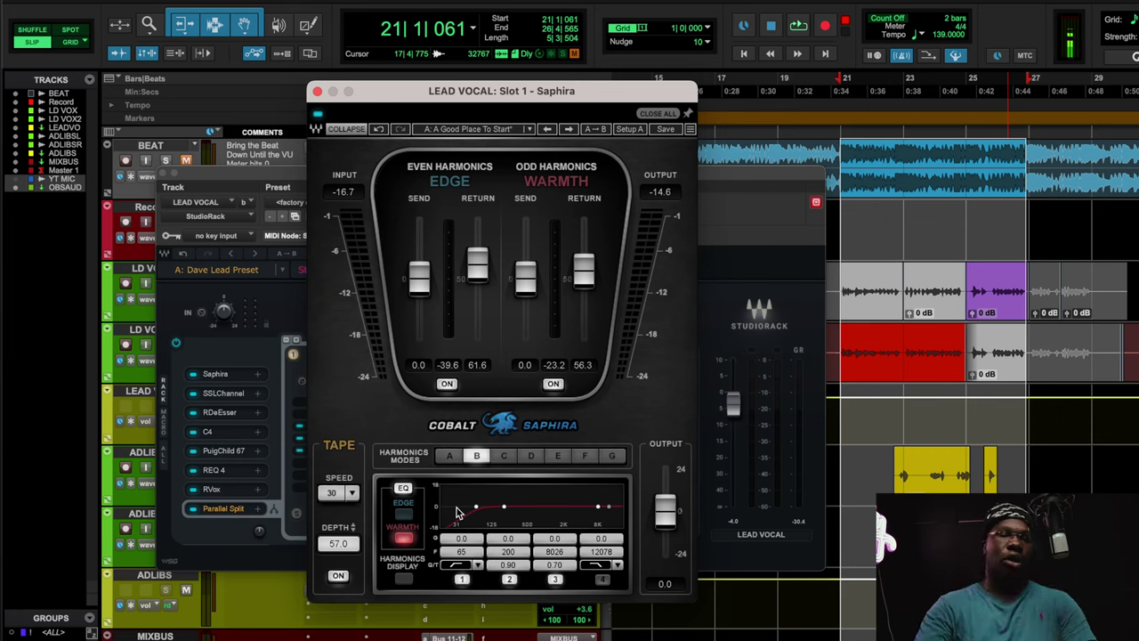
- Open SSLChannel from the lead vocal chain, inspect its EQ settings, and audition the vocal with the BEAT track unmuted
left_click(232, 400)
left_click_drag(660, 23, 604, 56)
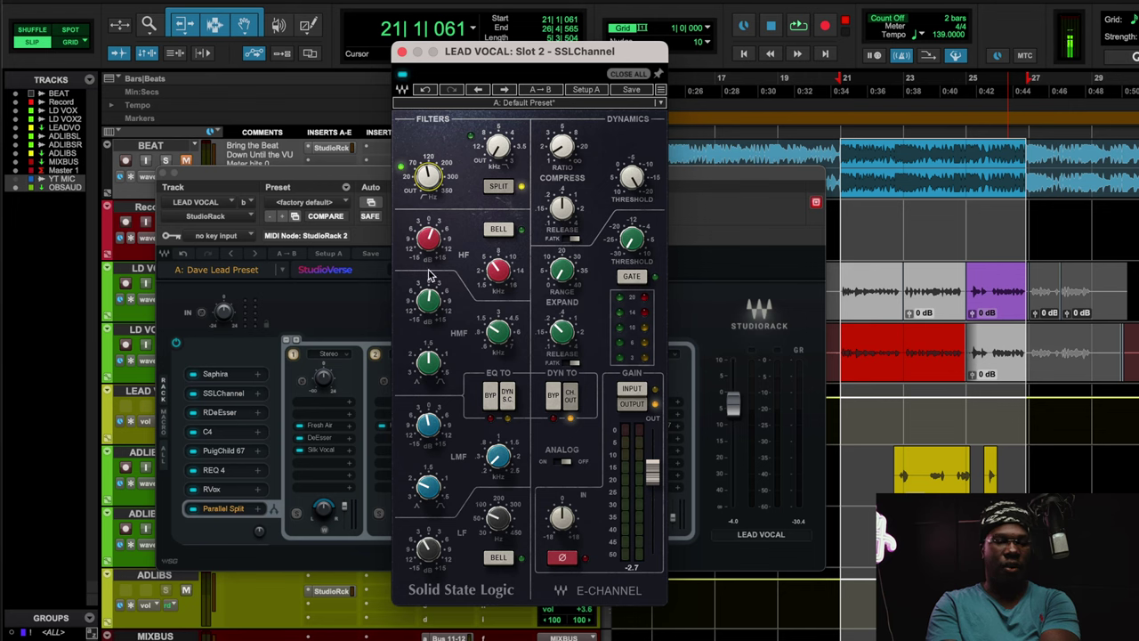
mouse_move(430, 301)
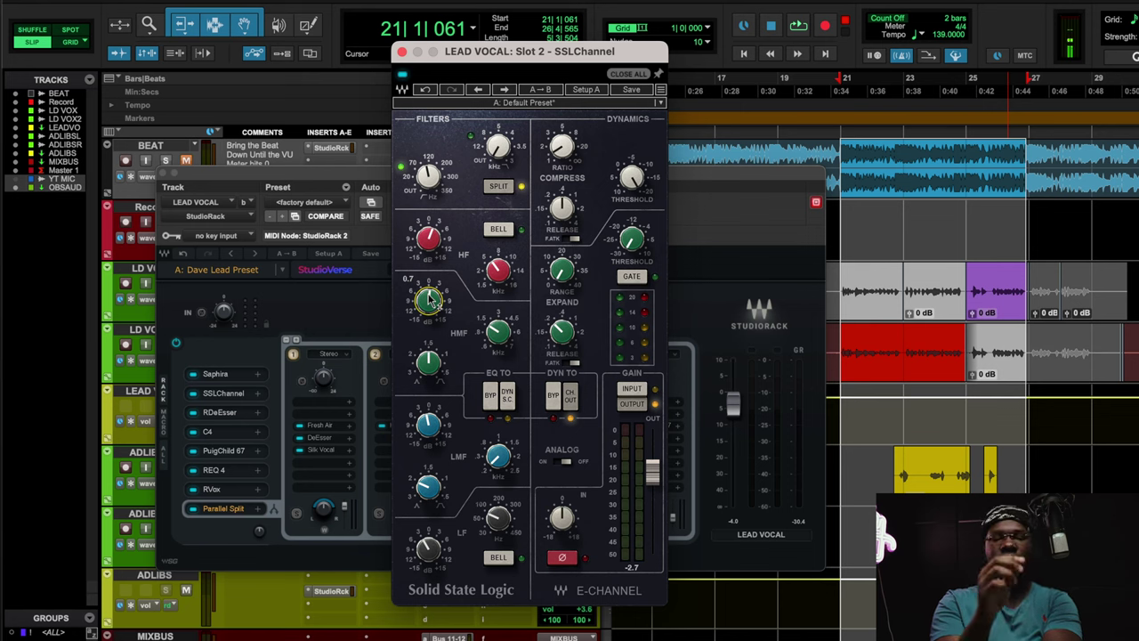
left_click(185, 160)
key("space")
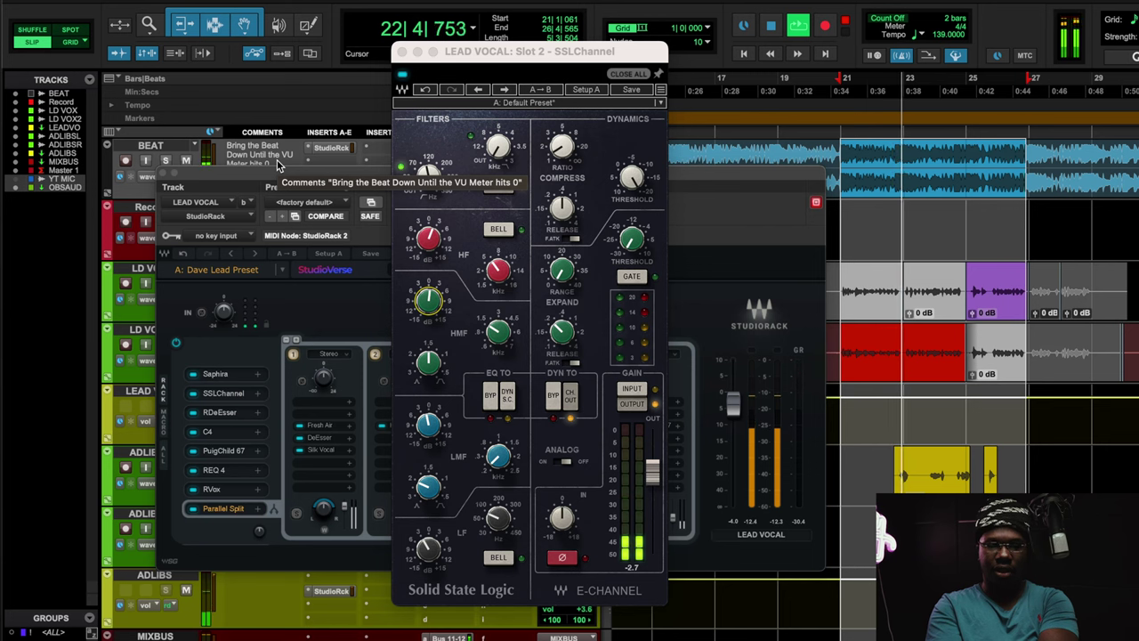
key("space")
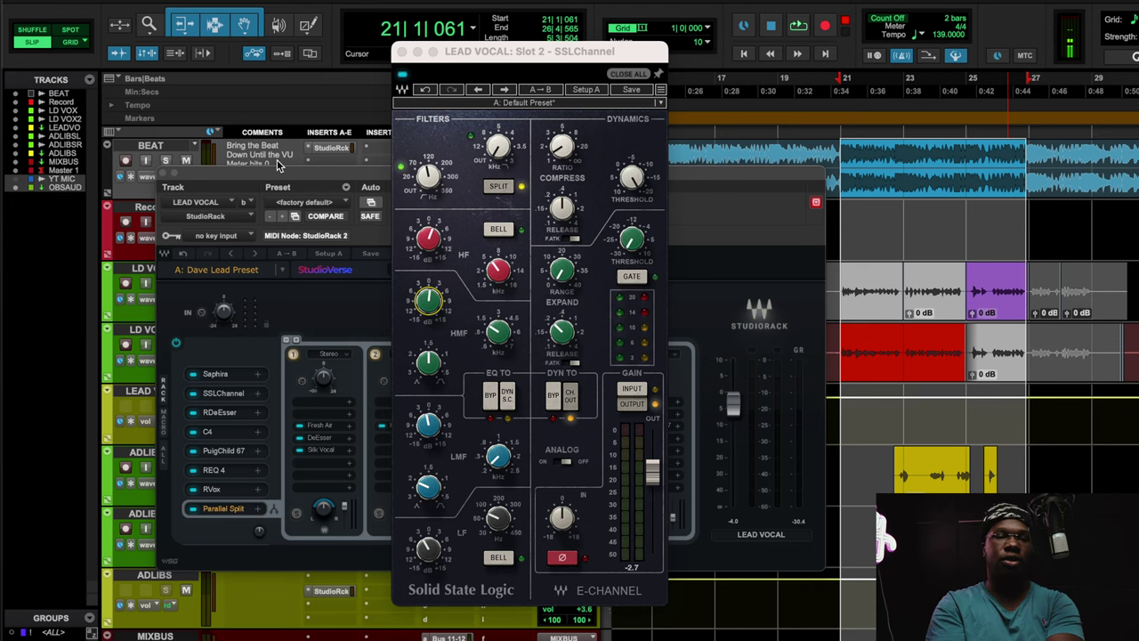
- Inspect the RDeEsser and C4 plug-ins, auditioning the vocal with C4 switched off and on, including from just before bar 25
left_click(218, 411)
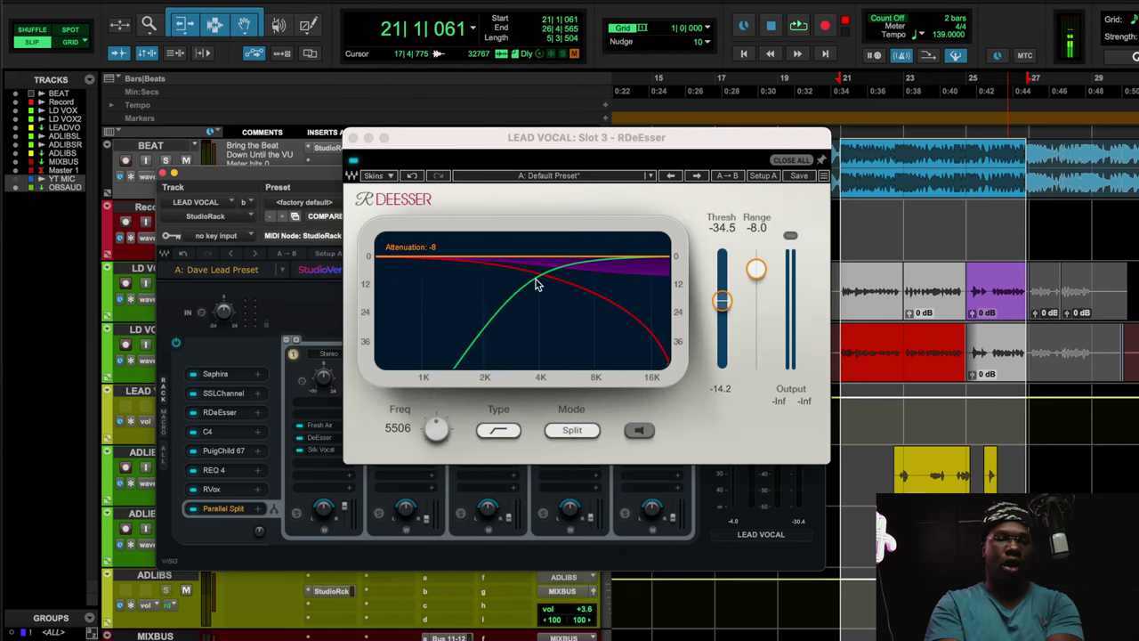
left_click(229, 431)
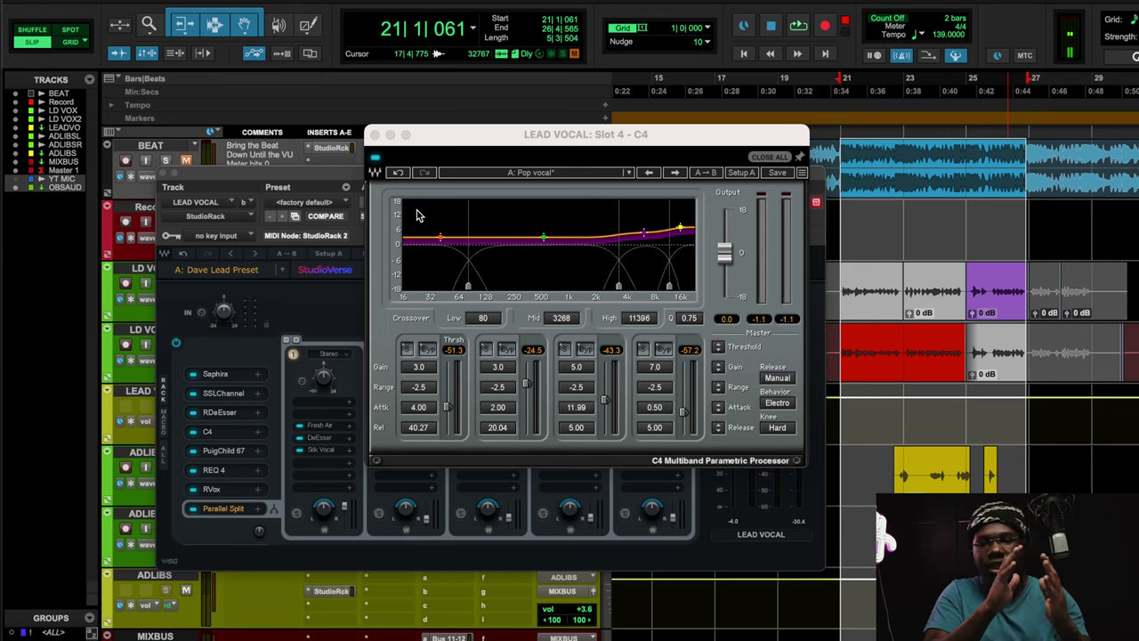
key("space")
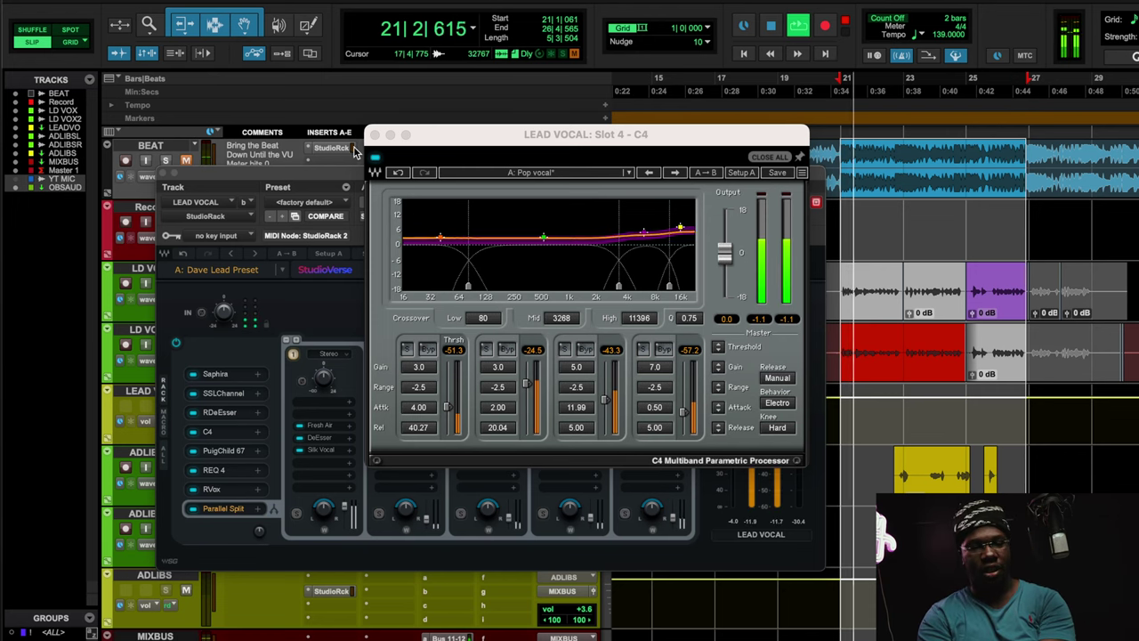
left_click(374, 164)
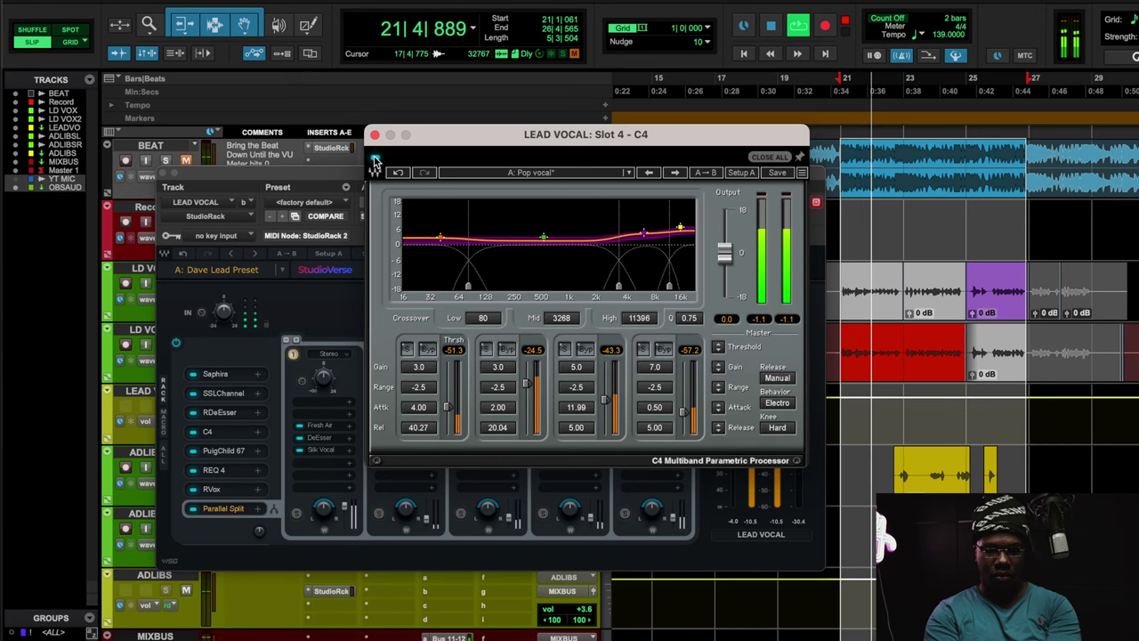
left_click(958, 55)
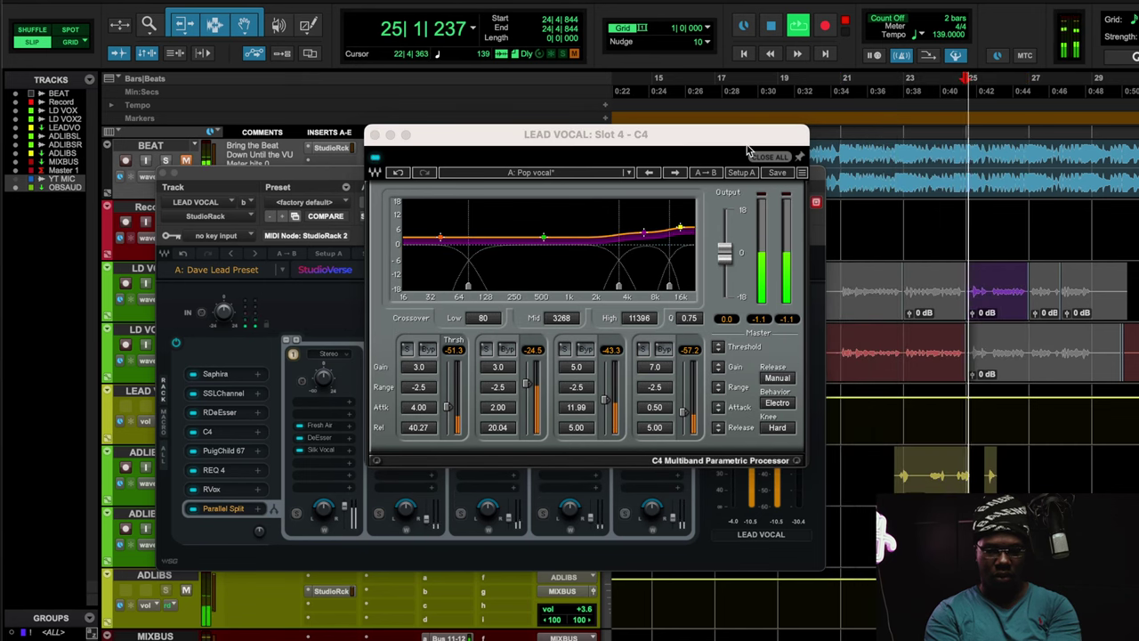
left_click(376, 162)
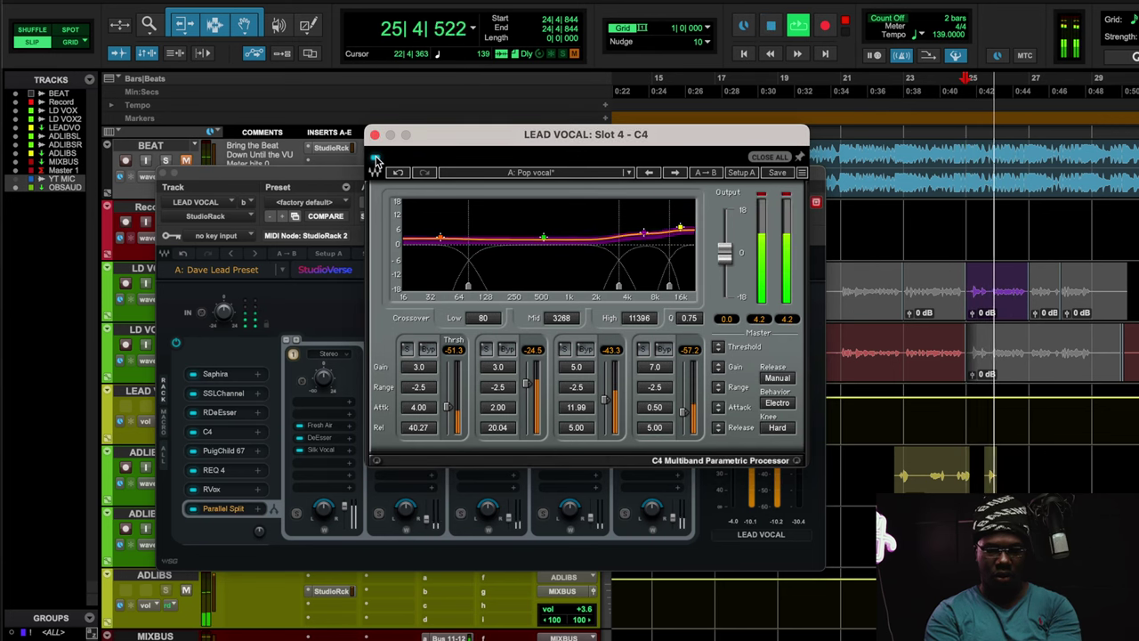
key("space")
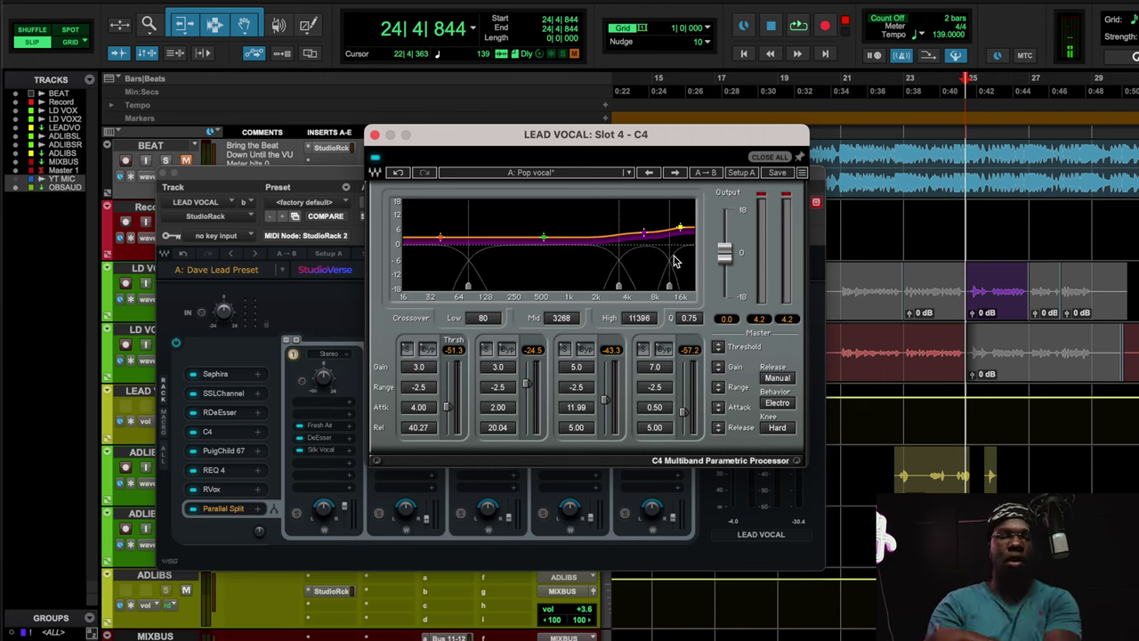
- Open PuigChild 670 and audition it switched off and on over a selection from bar 25 to just before bar 27
left_click(229, 451)
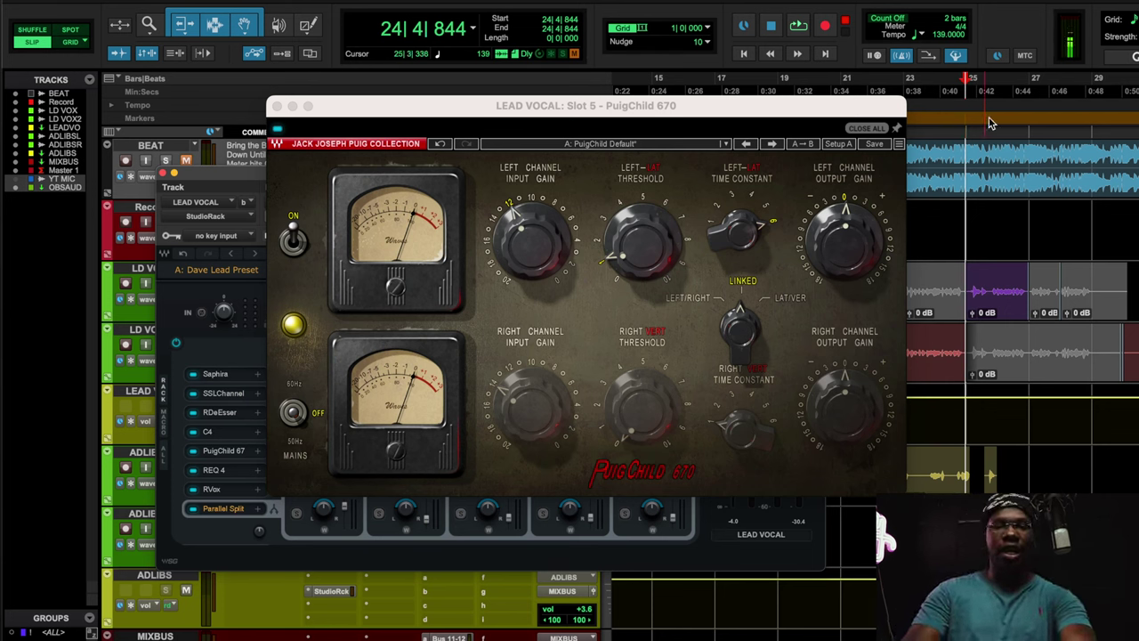
left_click_drag(969, 124, 1028, 125)
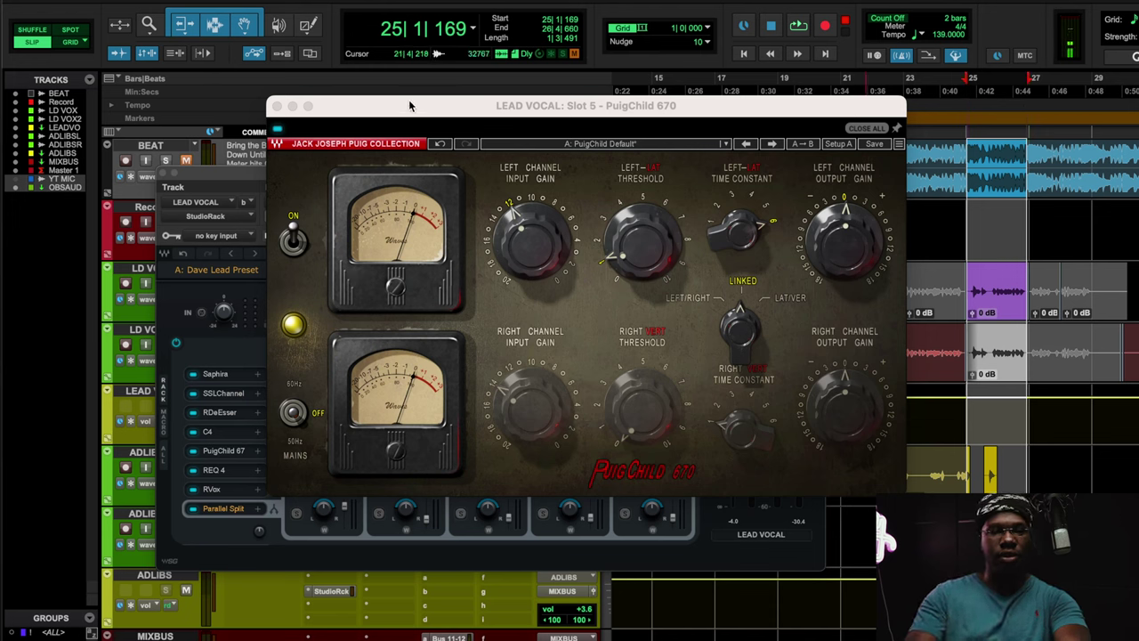
key("space")
left_click(278, 133)
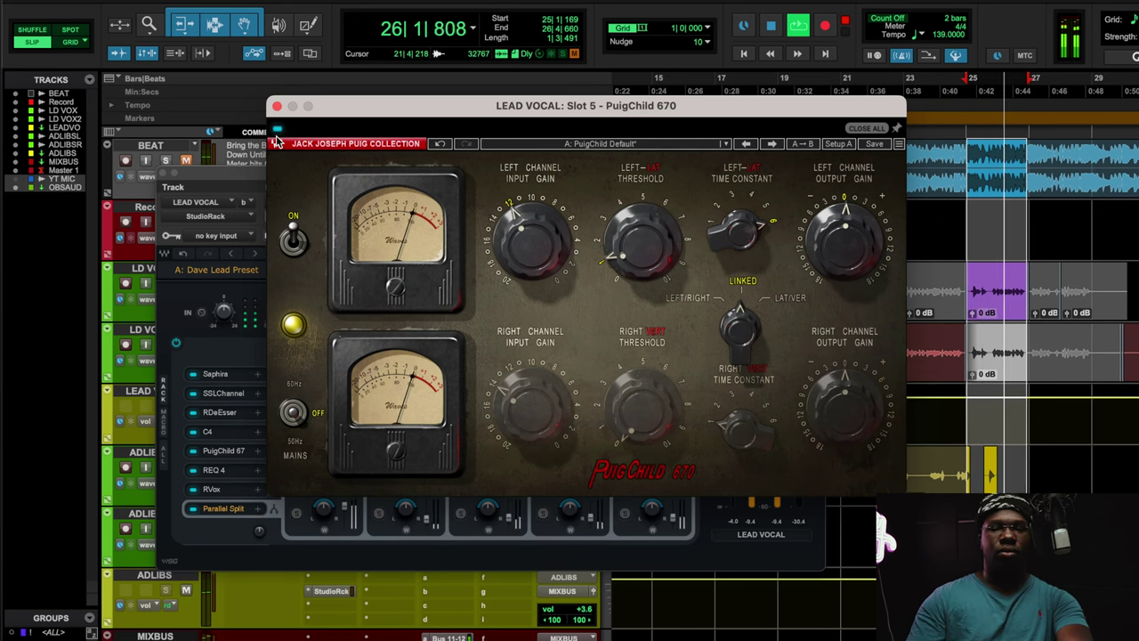
key("space")
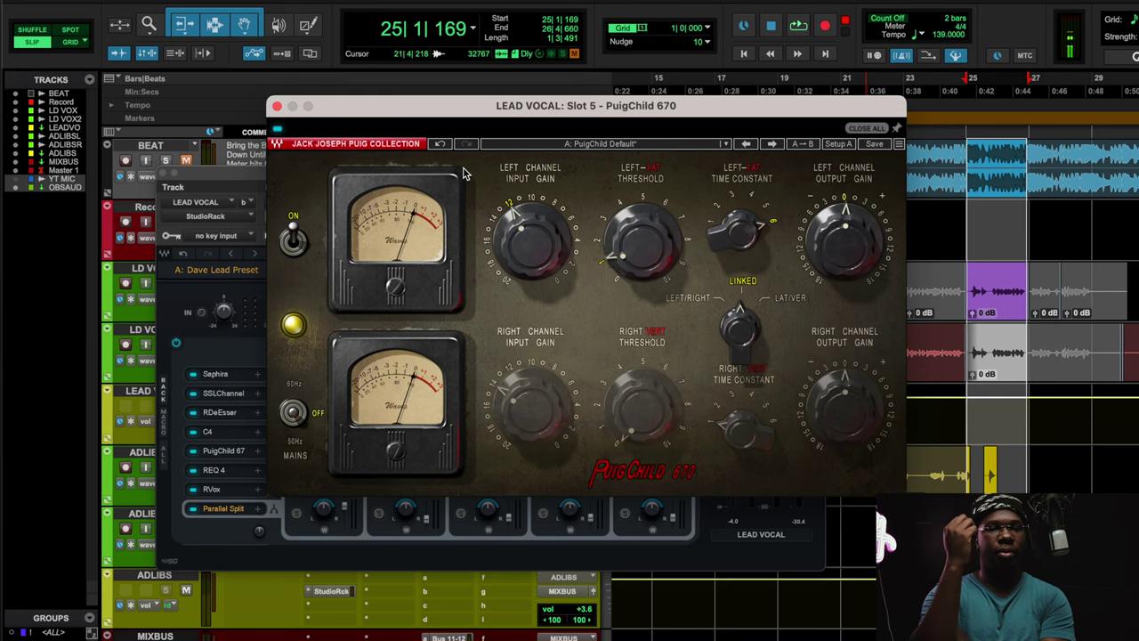
- Open REQ 4 from the lead vocal chain, briefly revisiting PuigChild 670, and play the vocal from bar 21
left_click(245, 471)
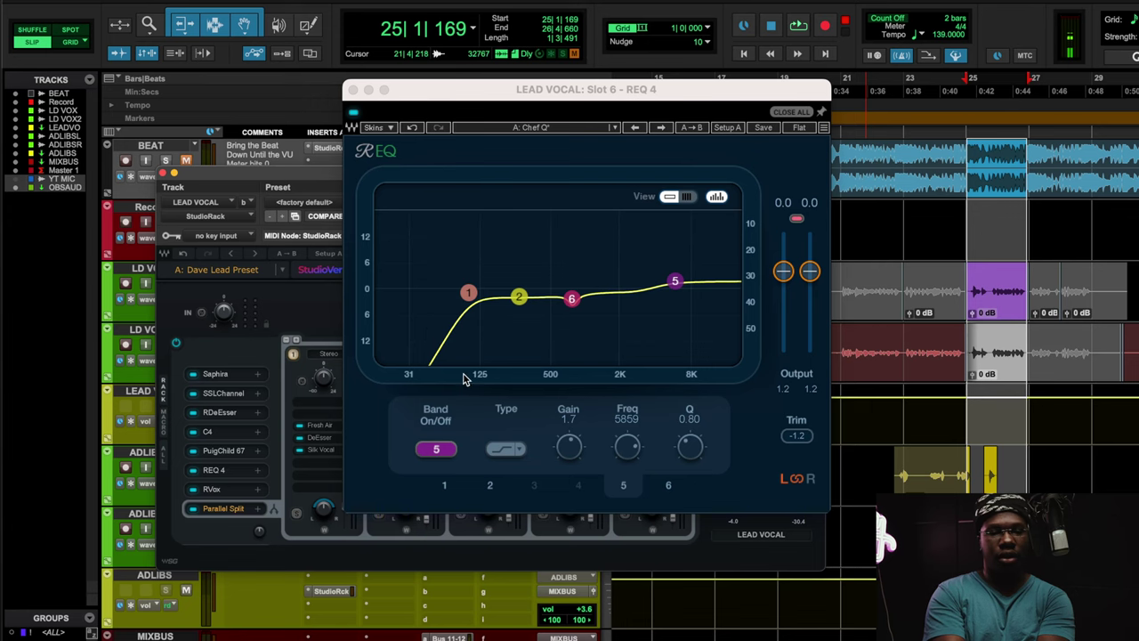
left_click(224, 449)
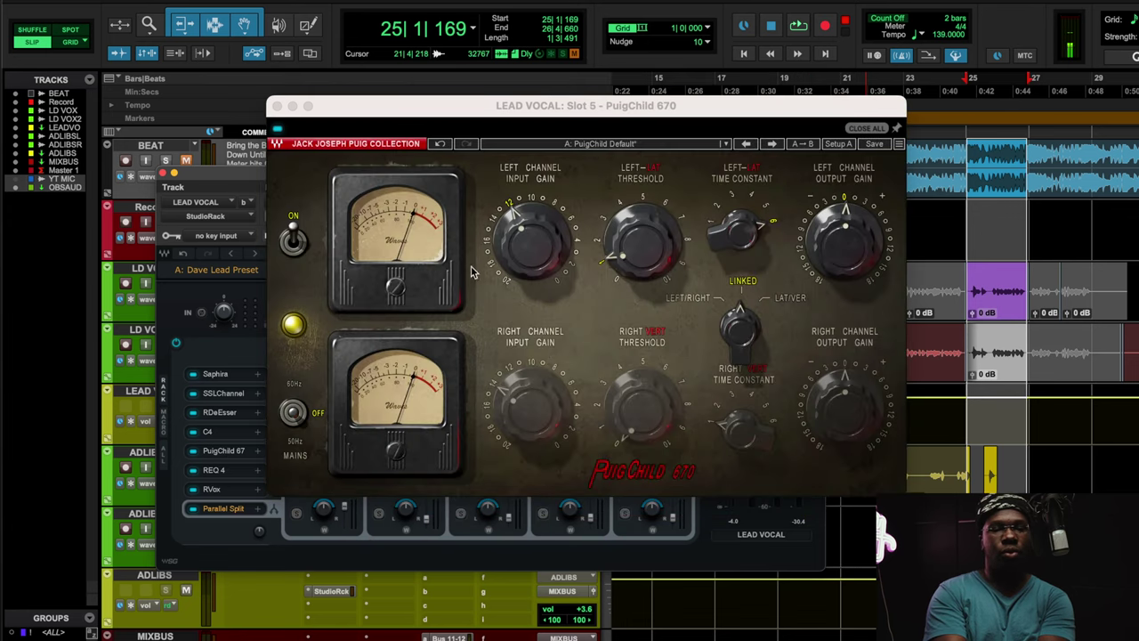
left_click(225, 466)
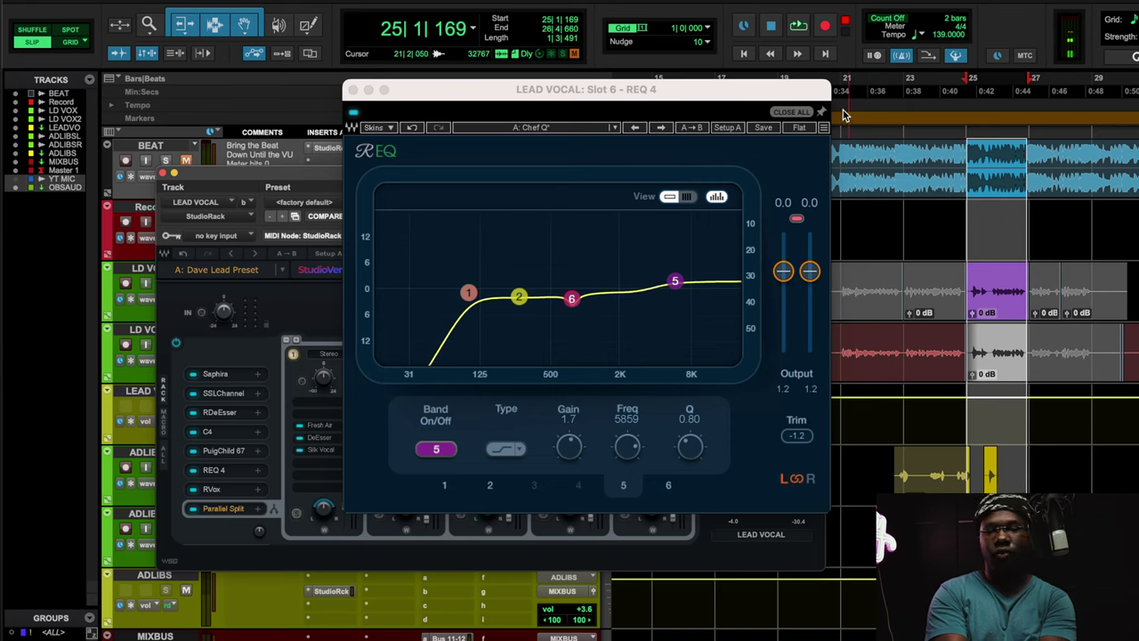
left_click(846, 178)
key("space")
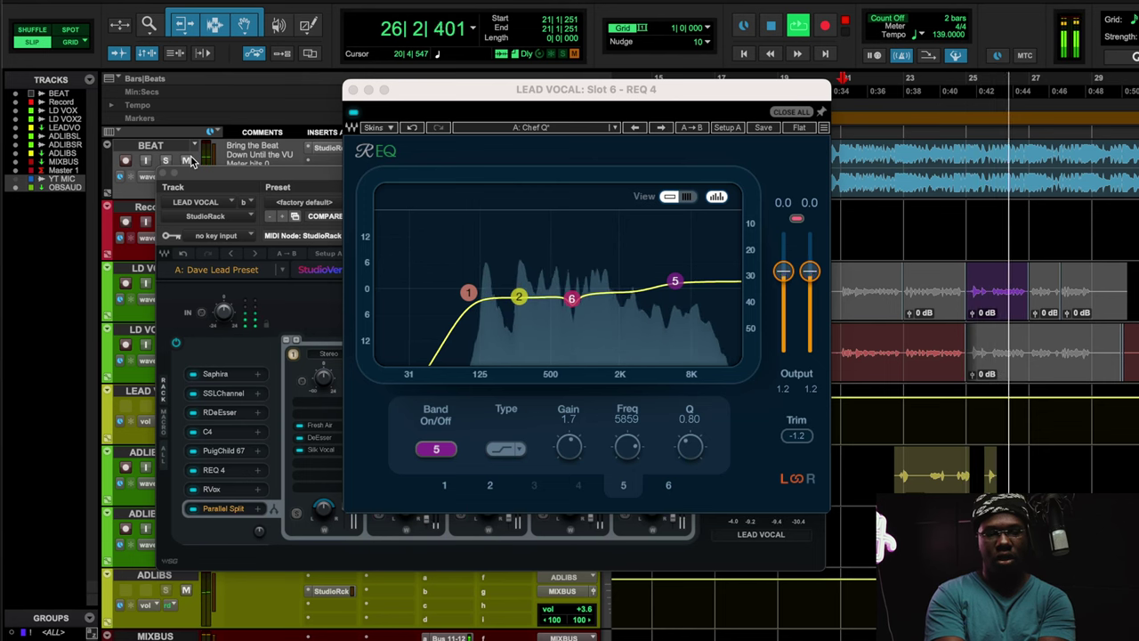
- Restart playback from bar 21 and compare the lead vocal with REQ 4 switched off and on
key("space")
key("space")
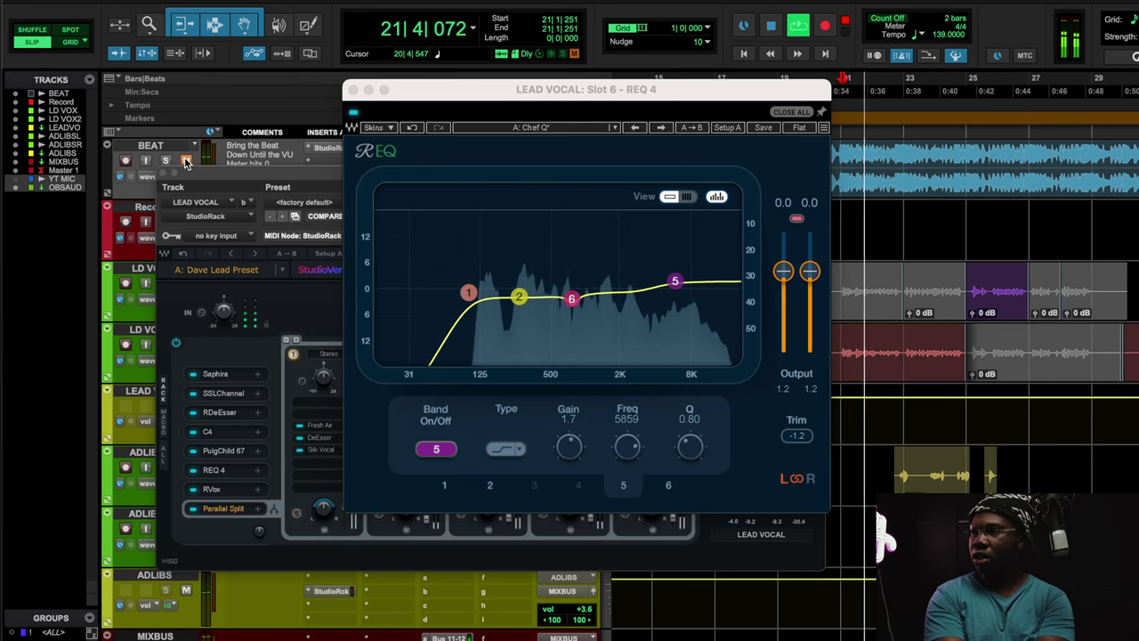
key("space")
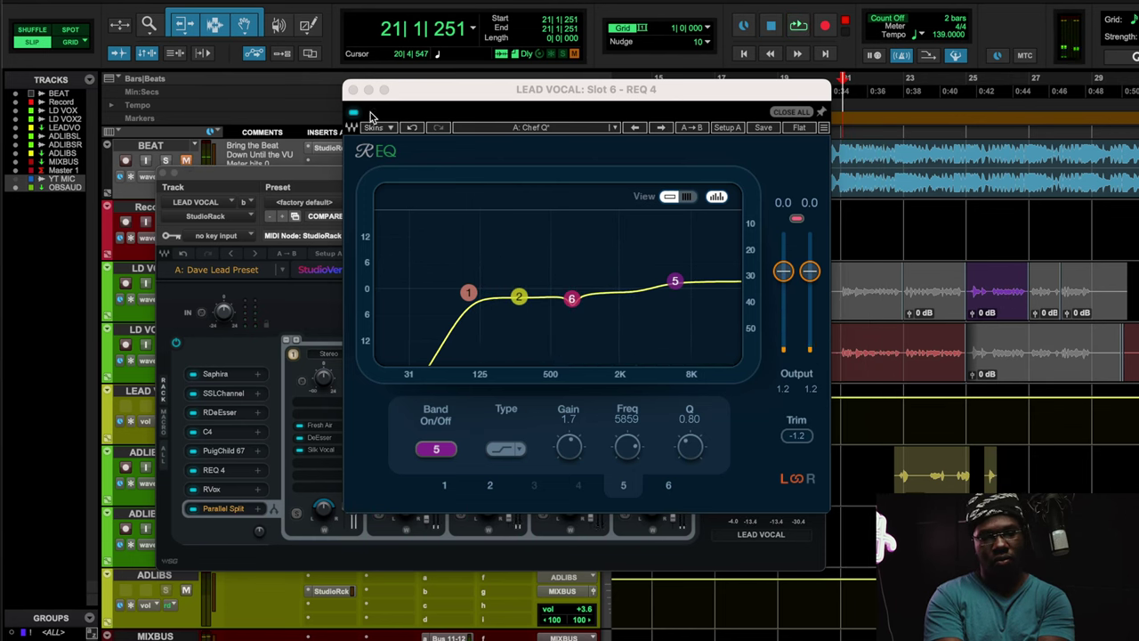
left_click(353, 114)
key("space")
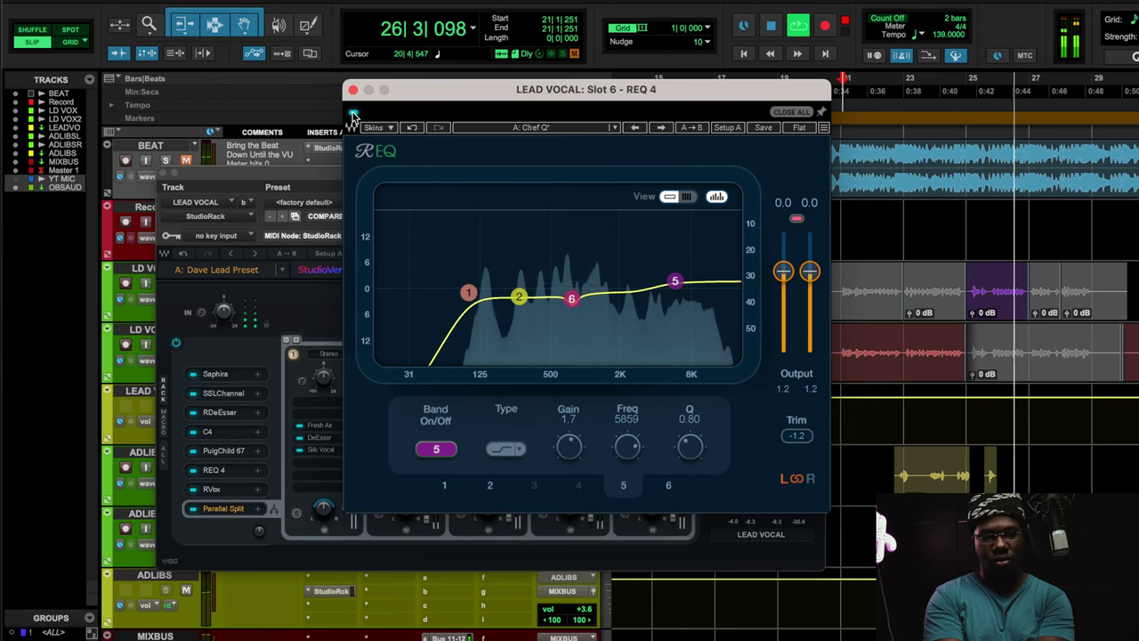
- Stop playback, close REQ 4, open RVox from the lead vocal chain and play the vocal from just before bar 21
key("space")
left_click(353, 90)
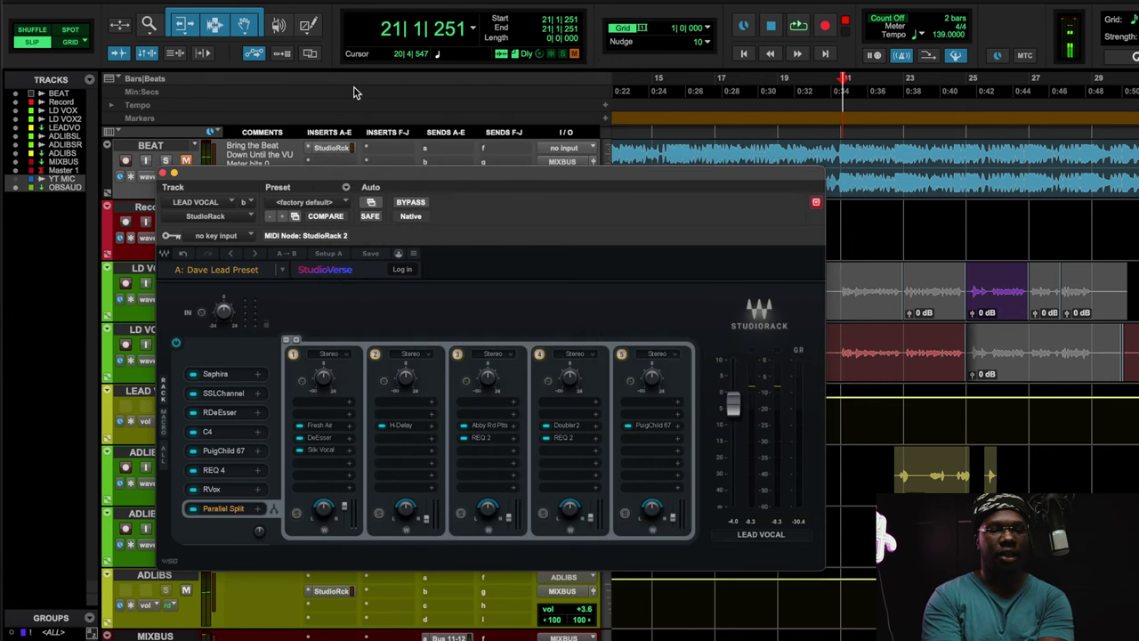
left_click(222, 488)
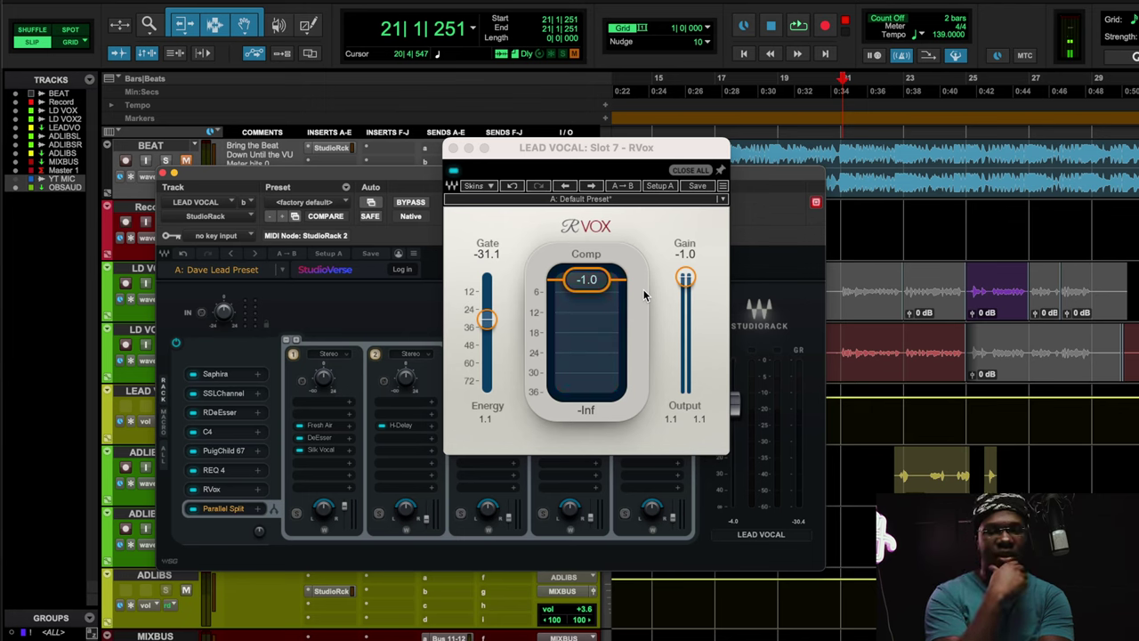
left_click(598, 283)
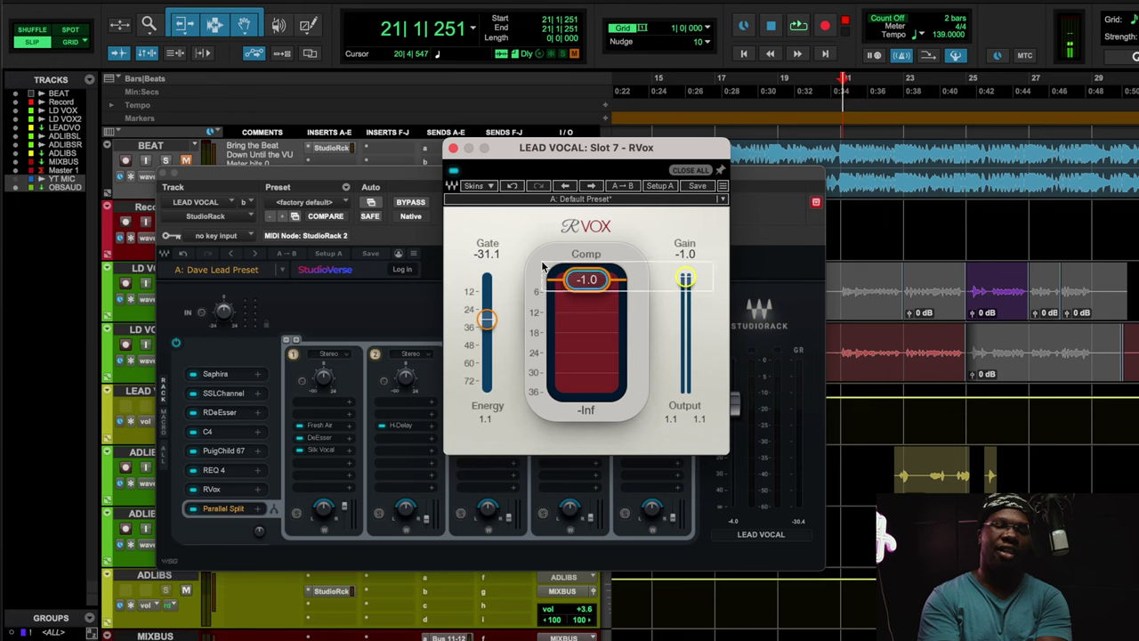
left_click(836, 108)
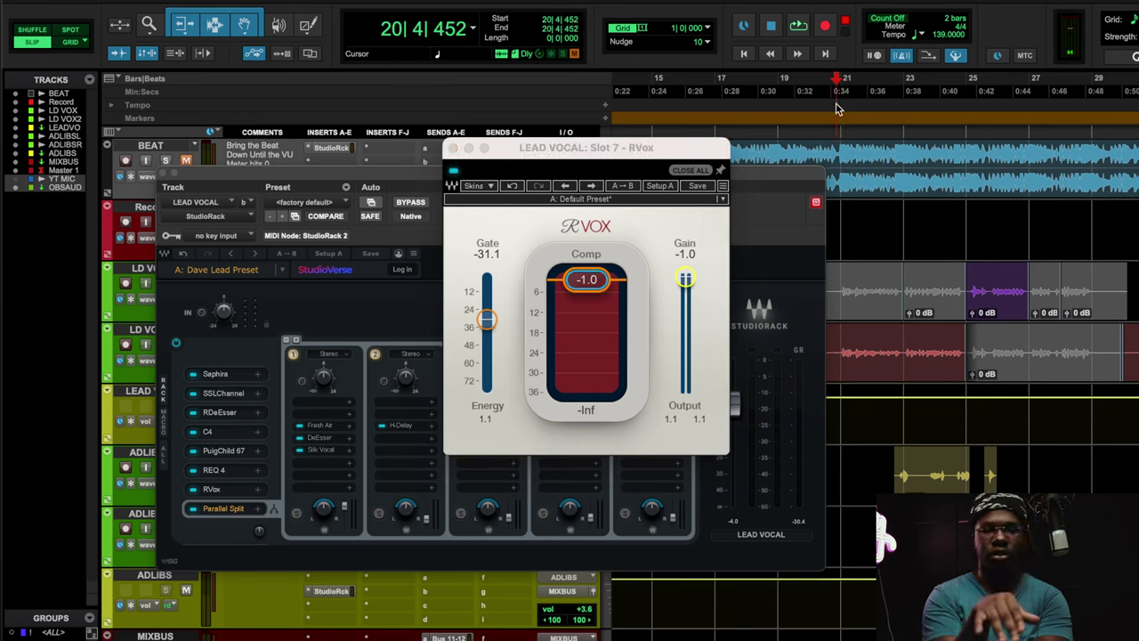
key("space")
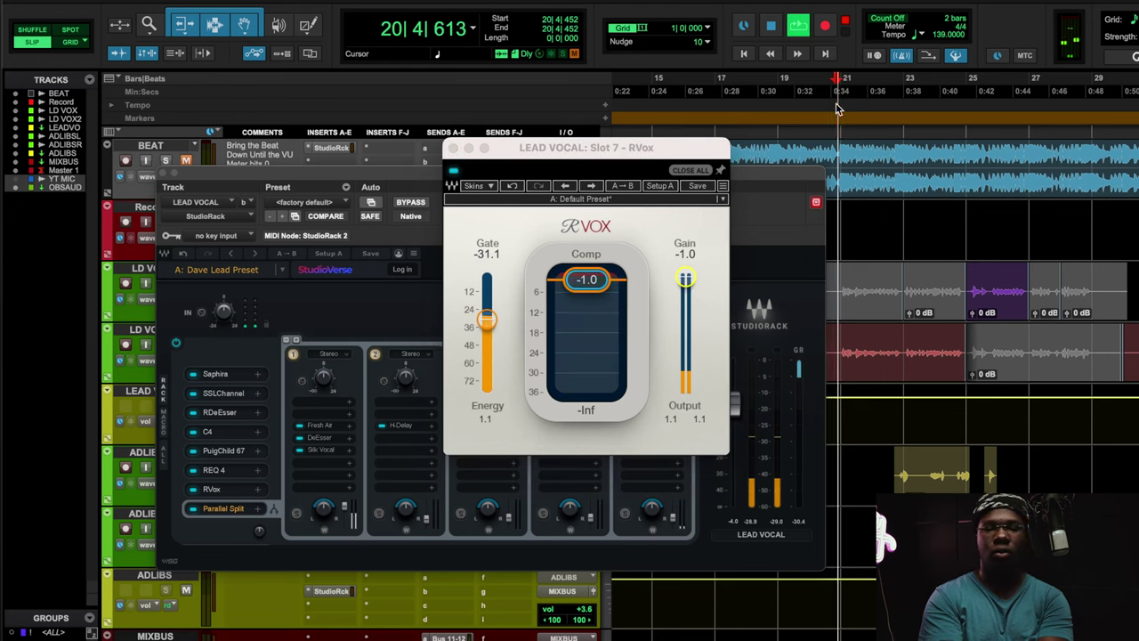
- Compare the lead vocal with RVox switched off and on, restarting from just before bar 21, and close the plug-in
left_click(454, 174)
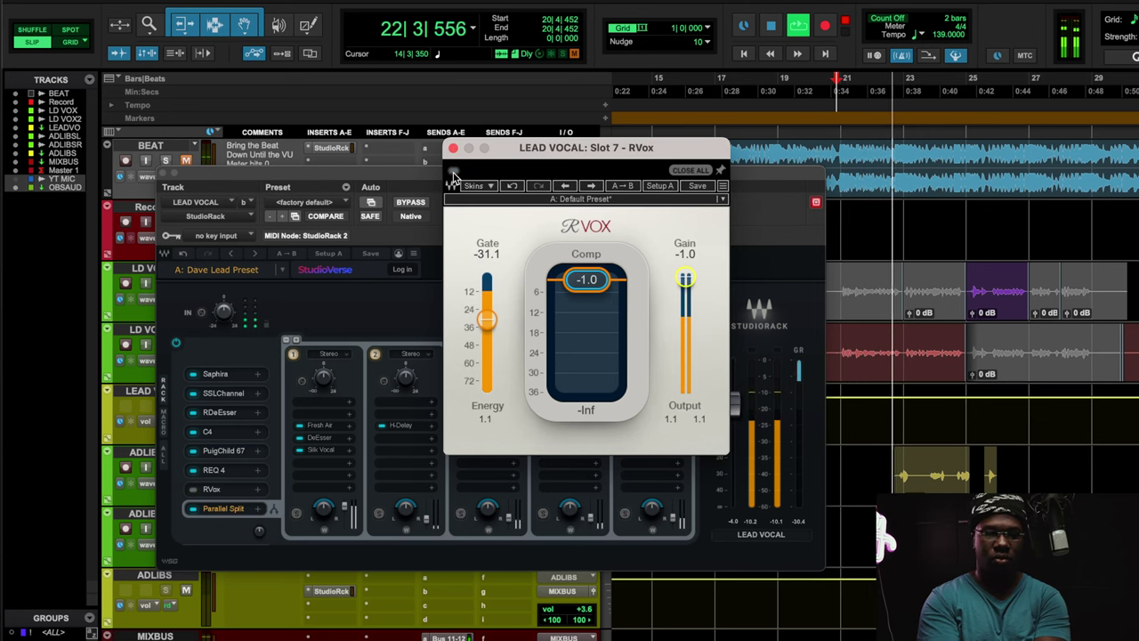
key("space")
key("space")
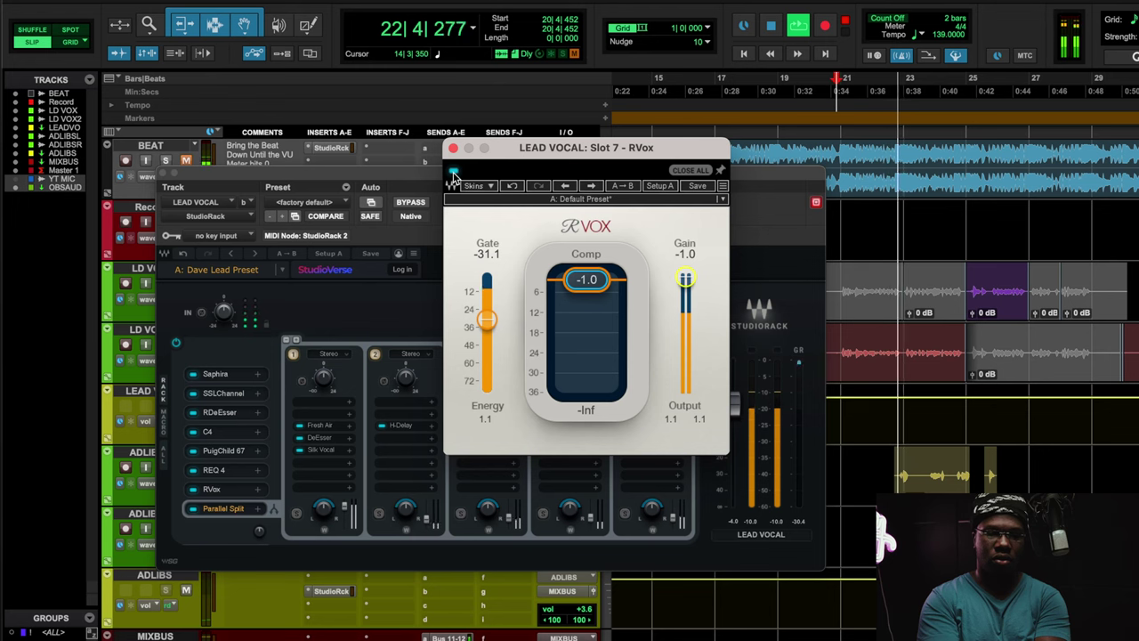
key("space")
key("space")
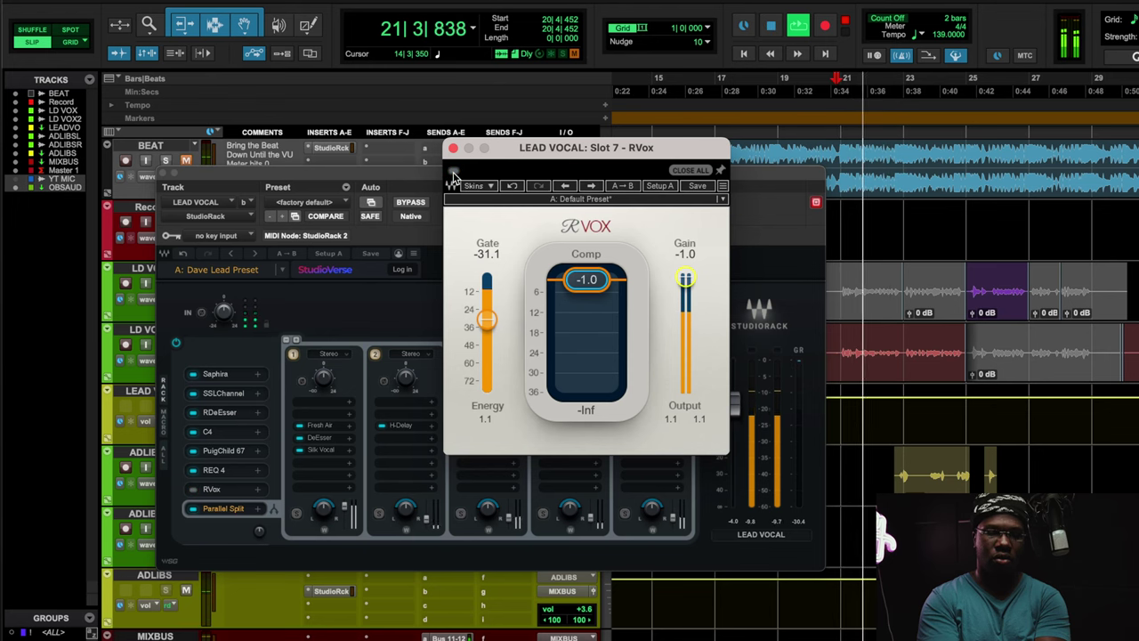
key("space")
key("space")
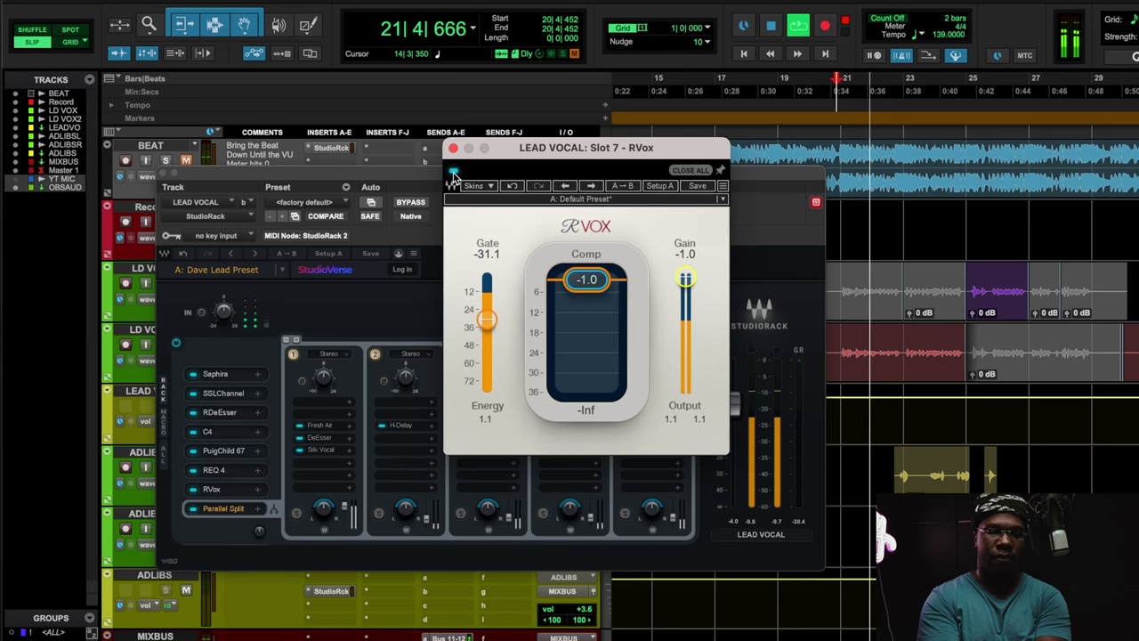
key("space")
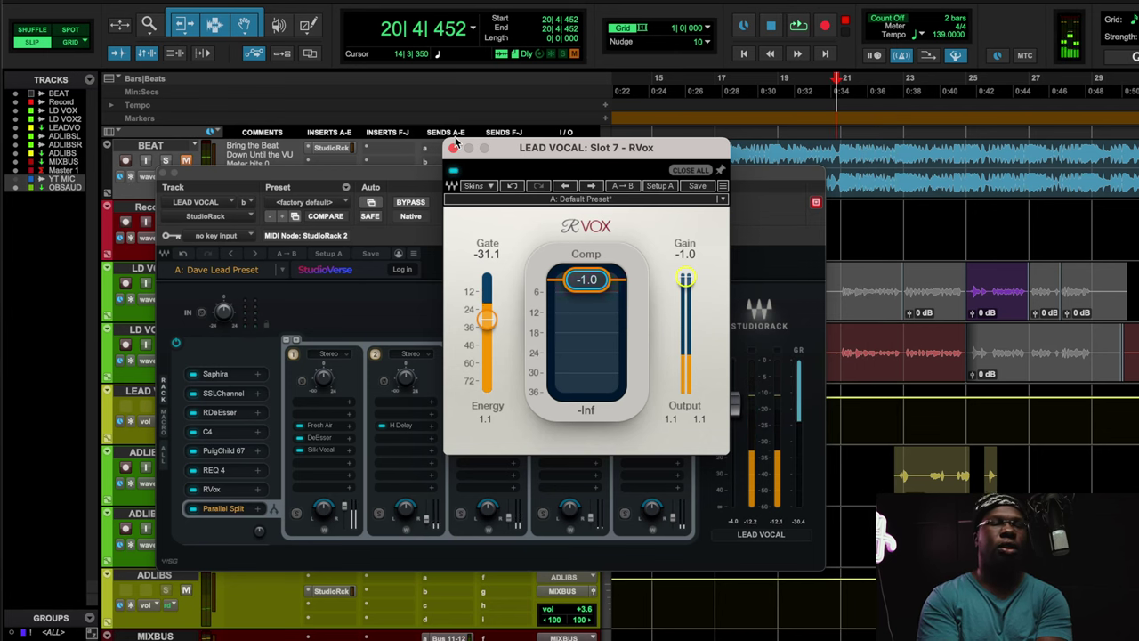
left_click(454, 149)
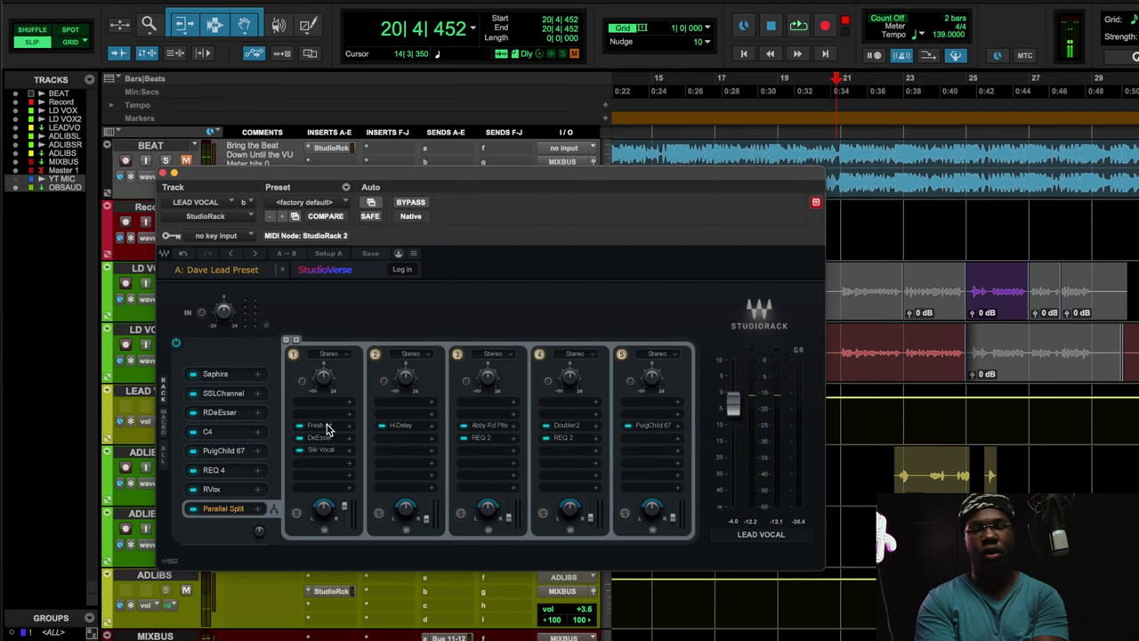
- Inspect Fresh Air in the first parallel rack and revisit SSLChannel in the main chain, closing each plug-in
left_click(327, 430)
left_click_drag(683, 61, 501, 96)
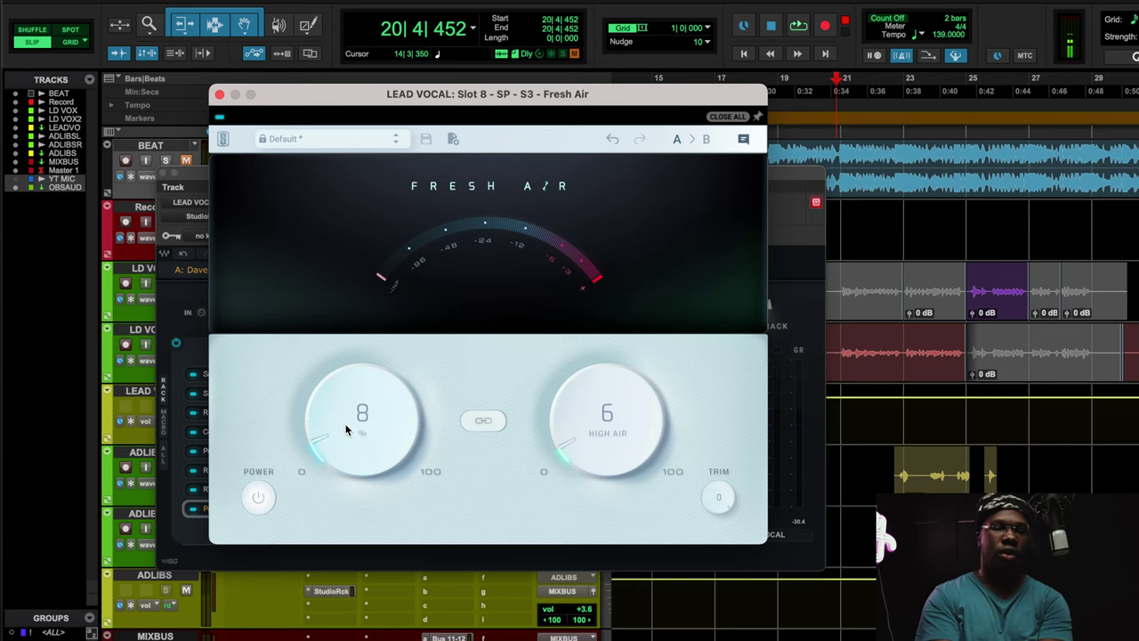
left_click(220, 94)
left_click(224, 397)
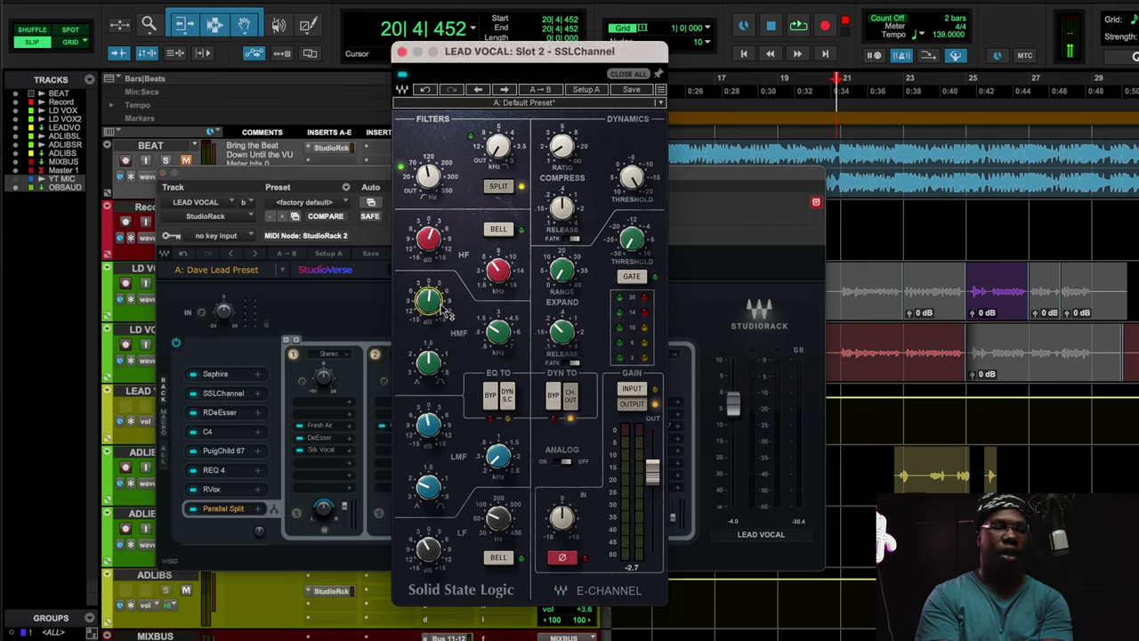
left_click(402, 53)
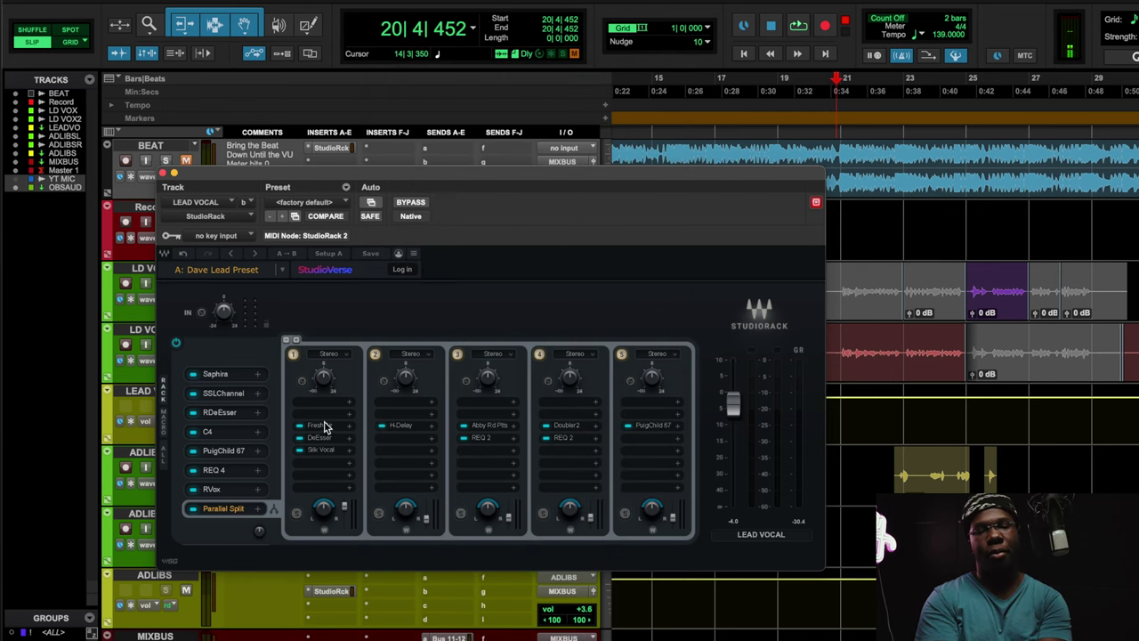
- Reopen Fresh Air, unmute the BEAT track and compare the vocal with Fresh Air switched off and on from just before bar 21
left_click(326, 430)
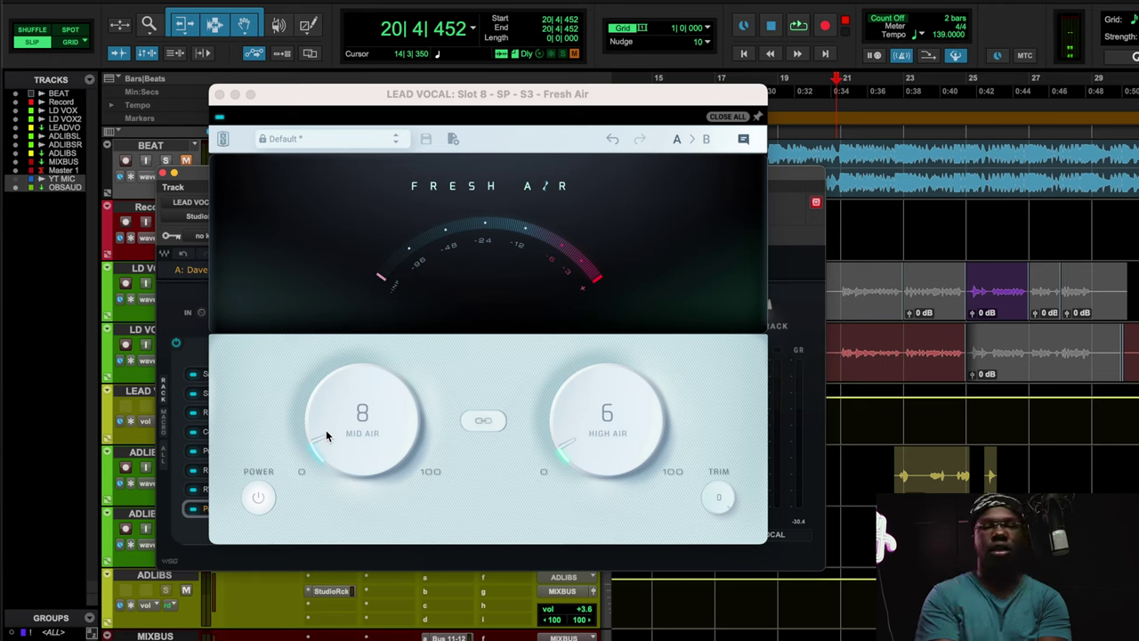
left_click(185, 161)
key("space")
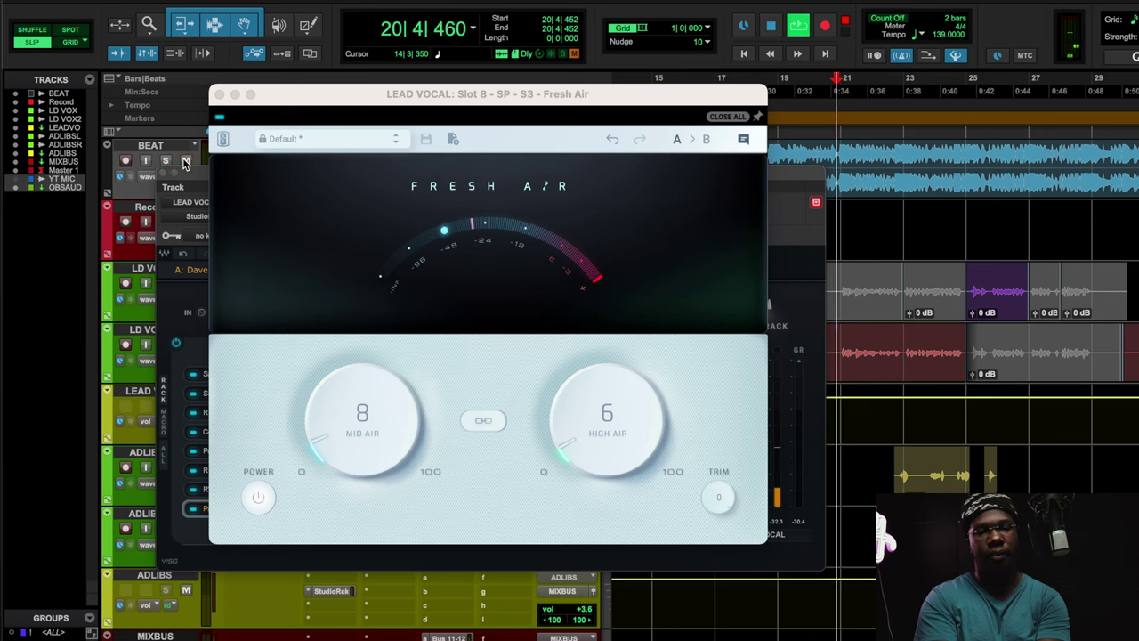
left_click(223, 120)
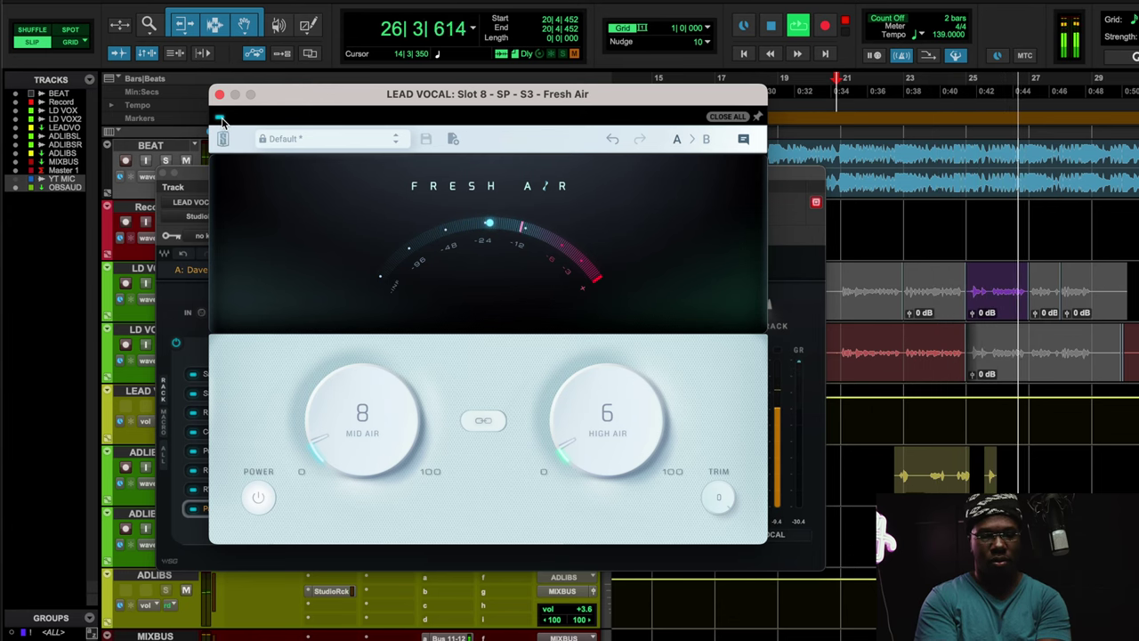
key("space")
key("space")
left_click(221, 117)
left_click(222, 117)
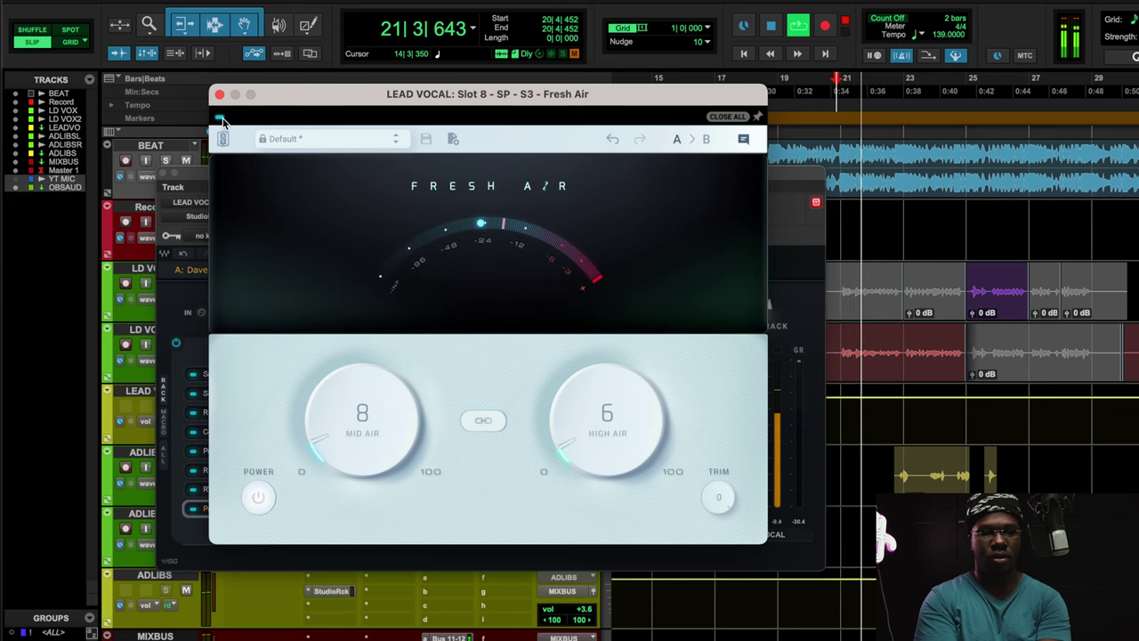
key("space")
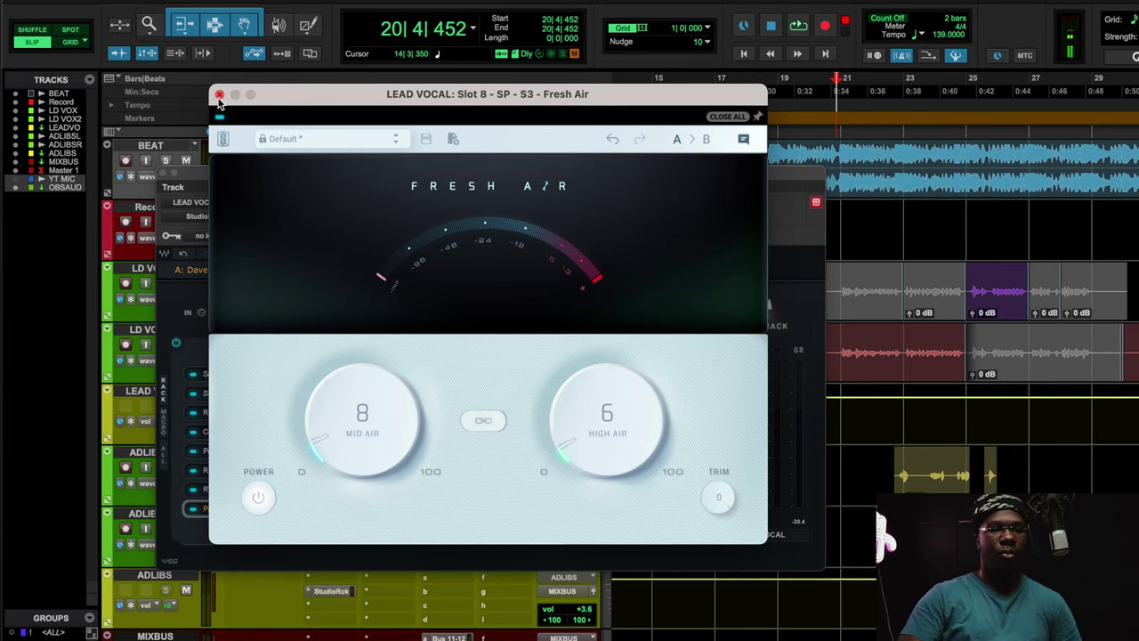
left_click(220, 94)
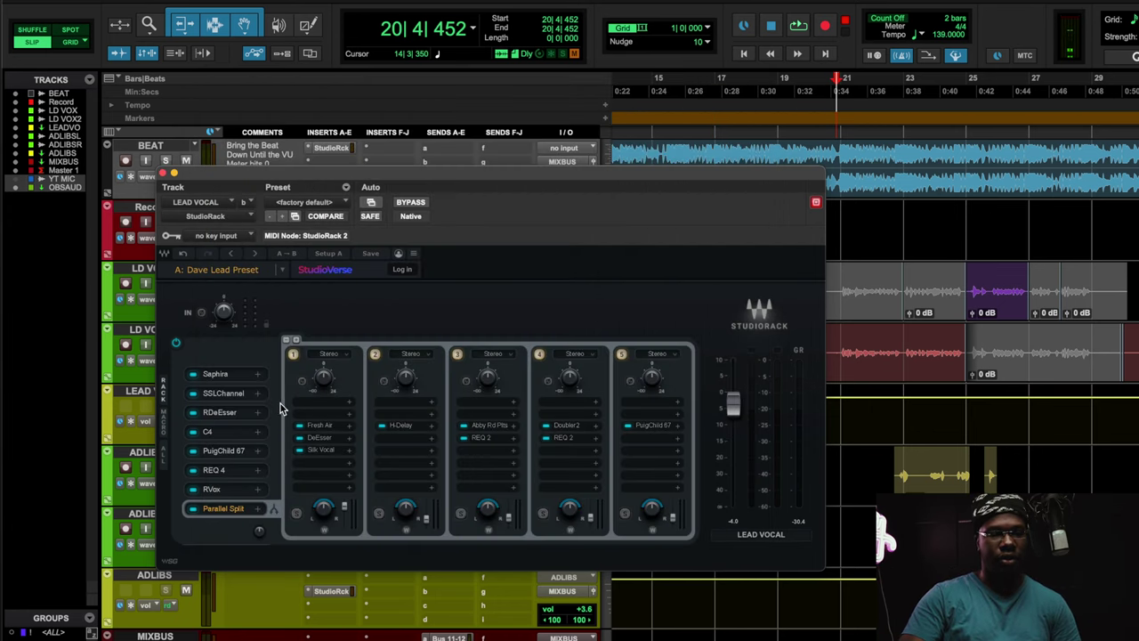
- Inspect DeEsser and Silk Vocal in the first parallel rack, and revisit SSLChannel, PuigChild 670 and Saphira in the main chain
left_click(319, 437)
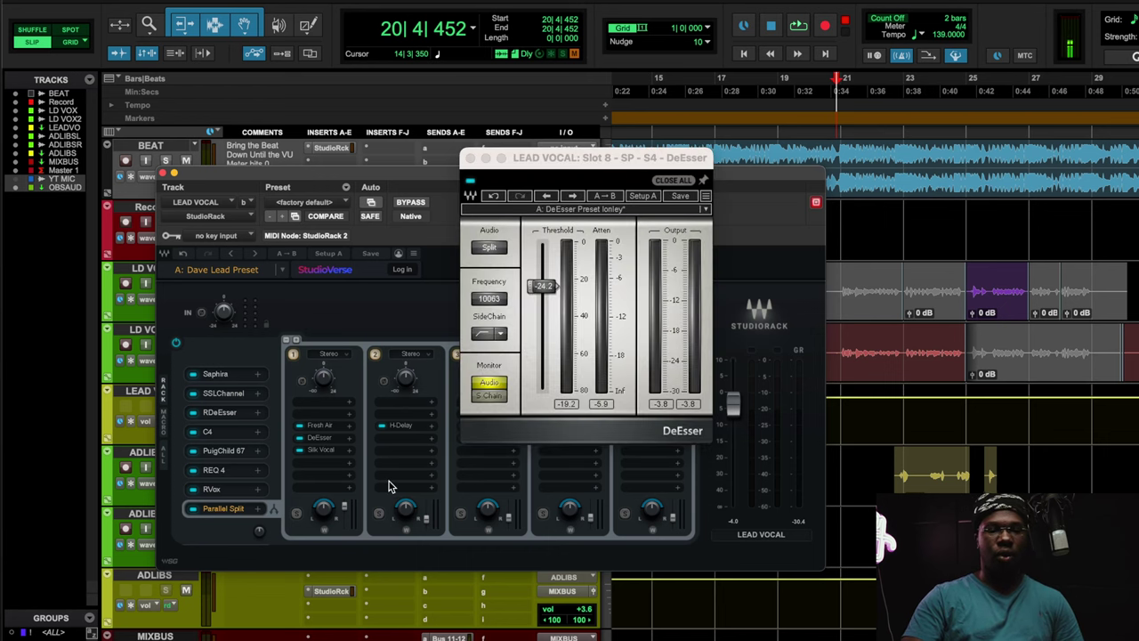
left_click(322, 450)
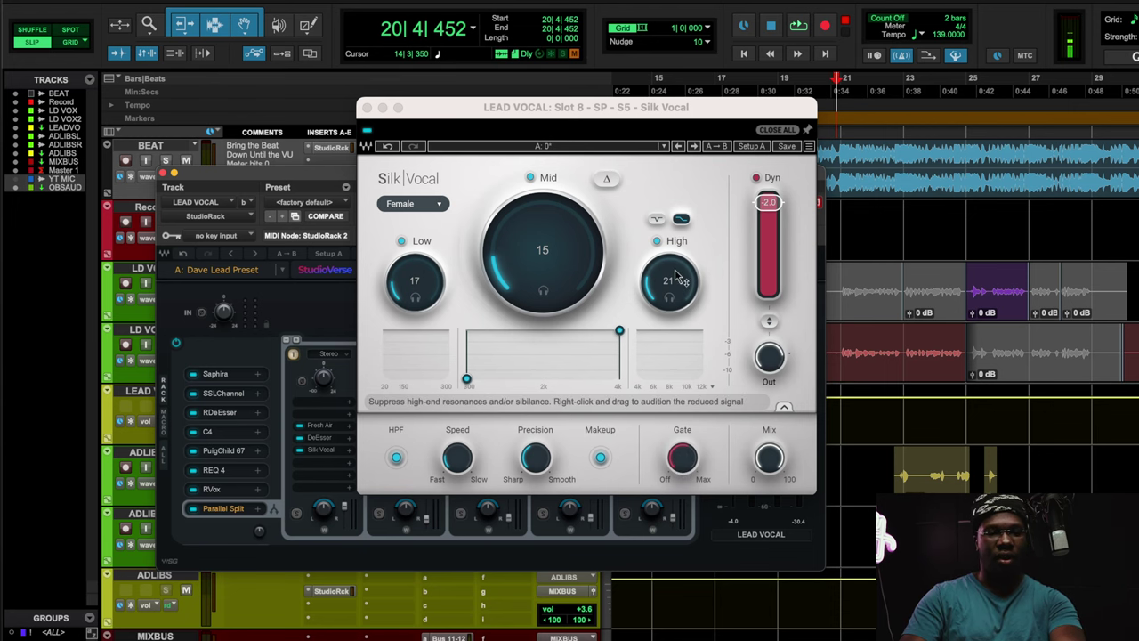
left_click(233, 393)
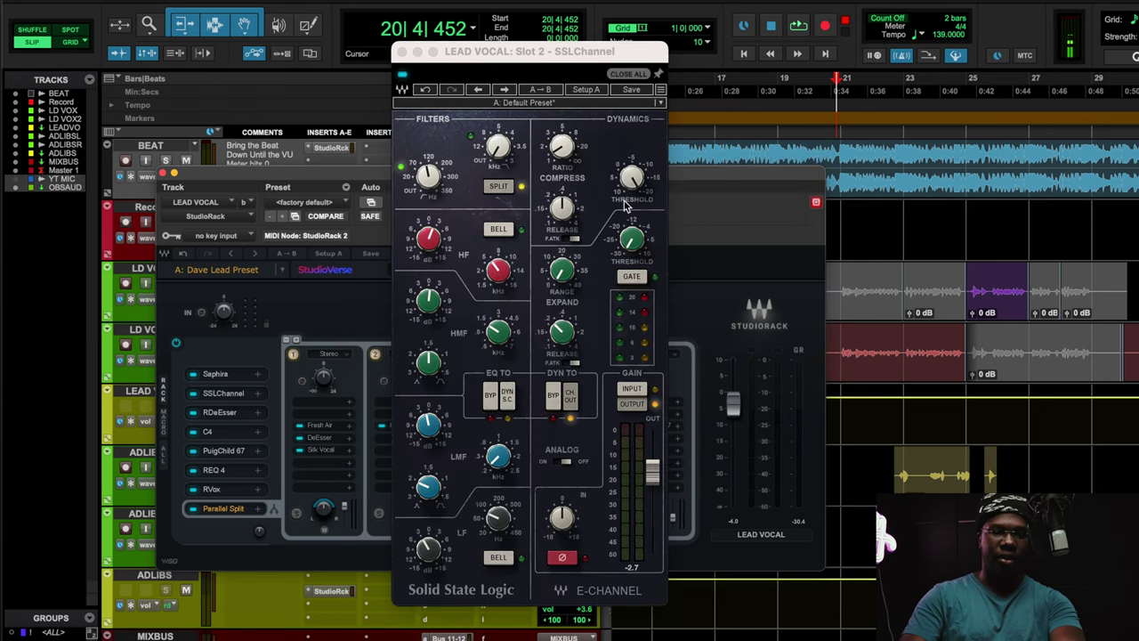
left_click(234, 394)
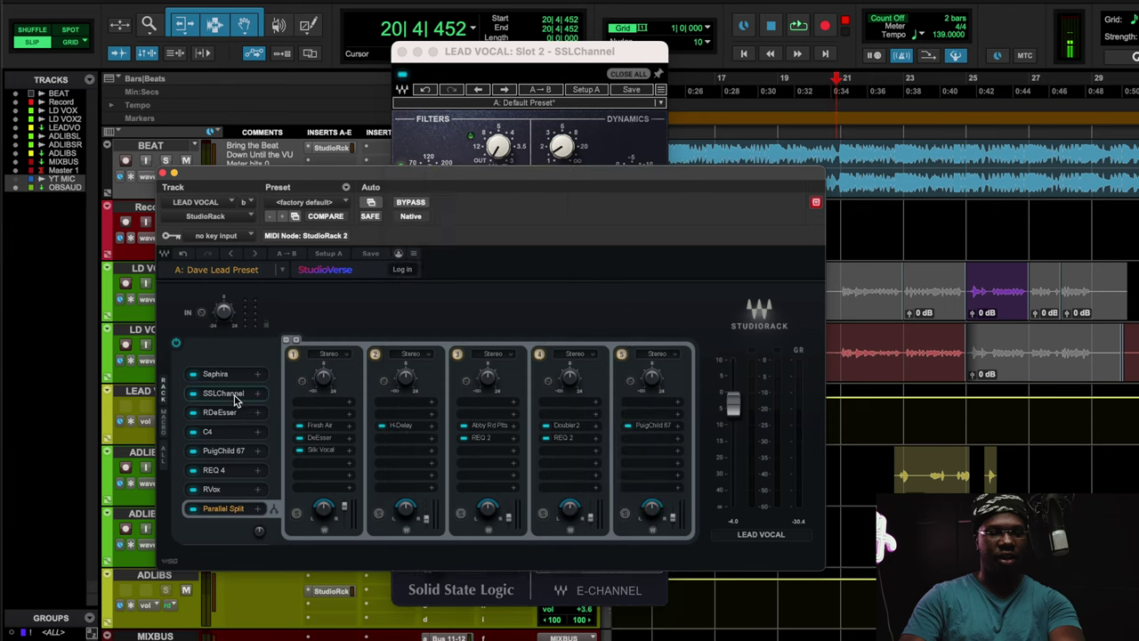
left_click(231, 451)
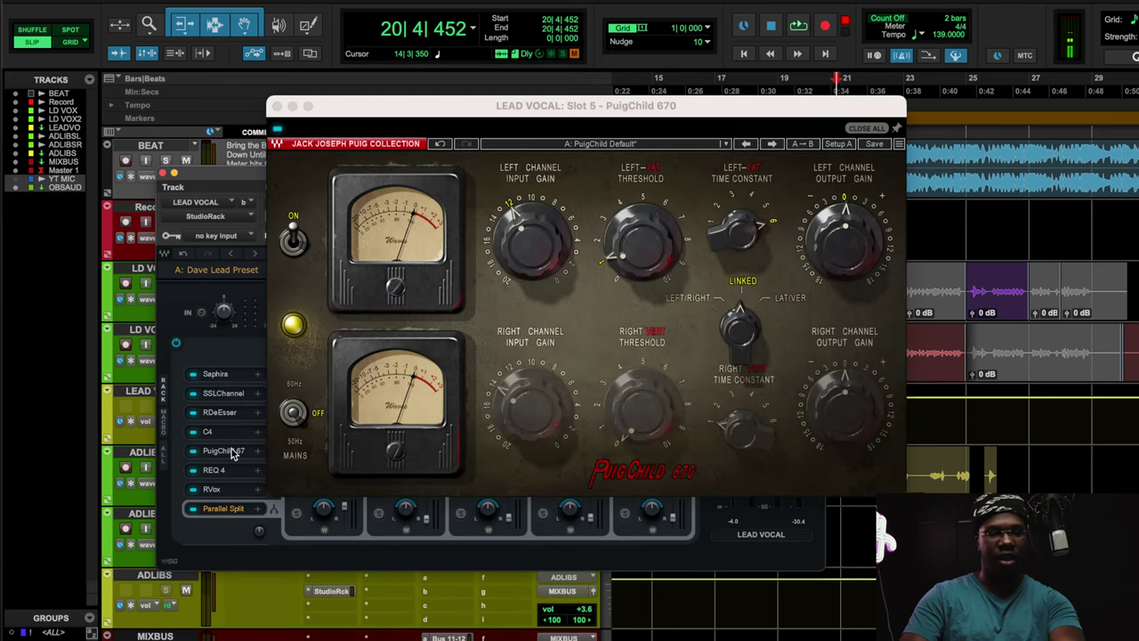
left_click(215, 374)
left_click(215, 376)
- Reopen Silk Vocal, compare the vocal with it switched off and on over the unmuted beat, and close the plug-in
left_click(318, 451)
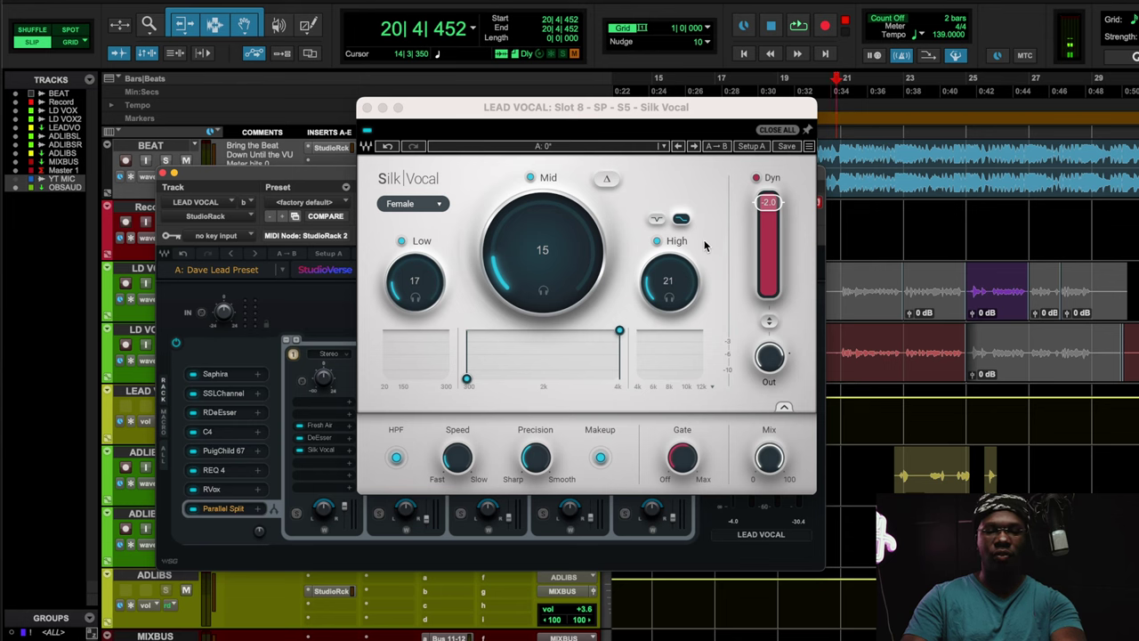
key("space")
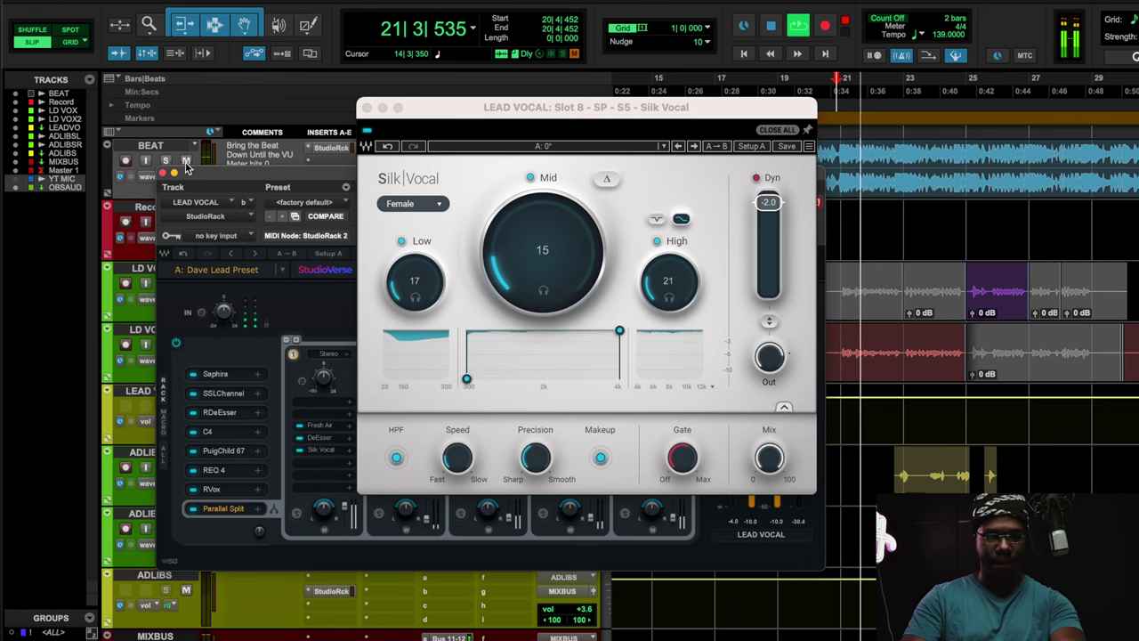
left_click(368, 131)
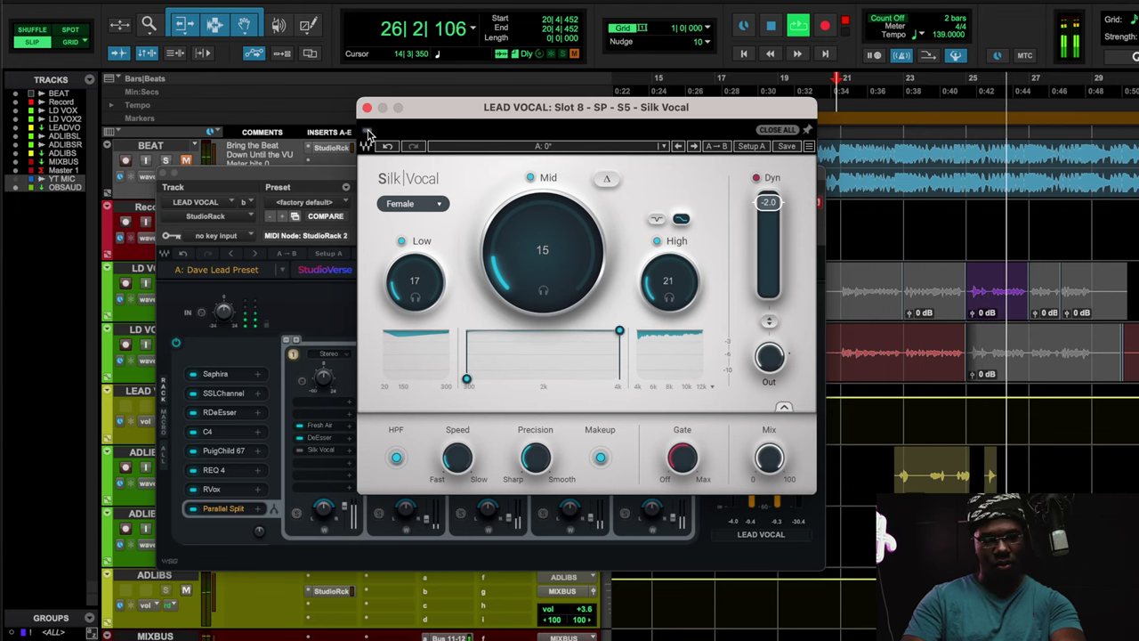
key("space")
key("space")
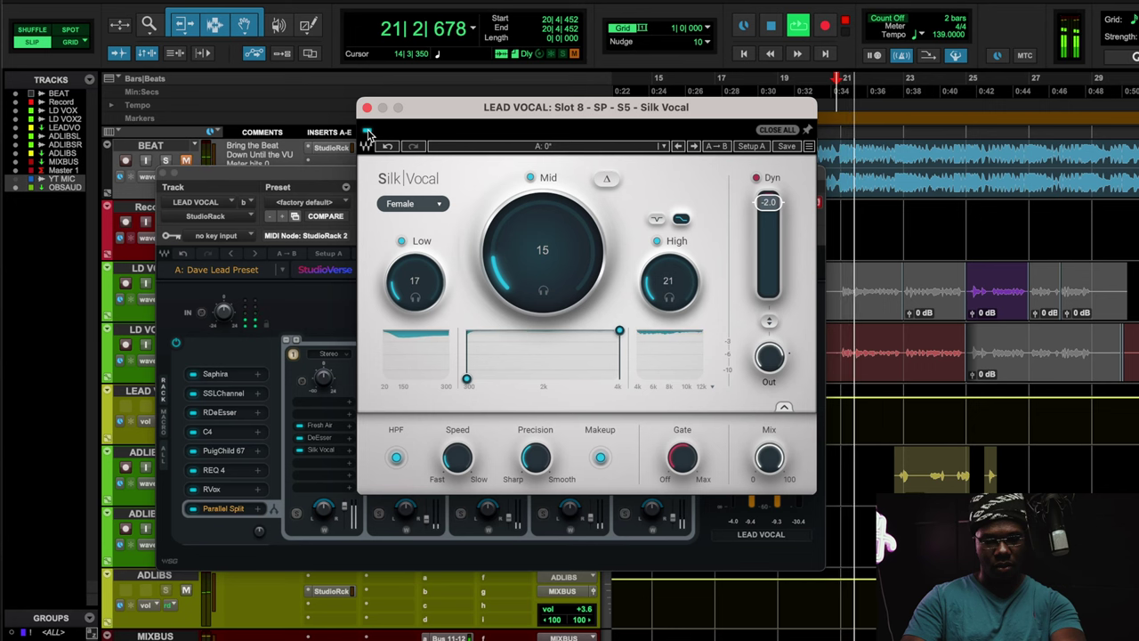
key("space")
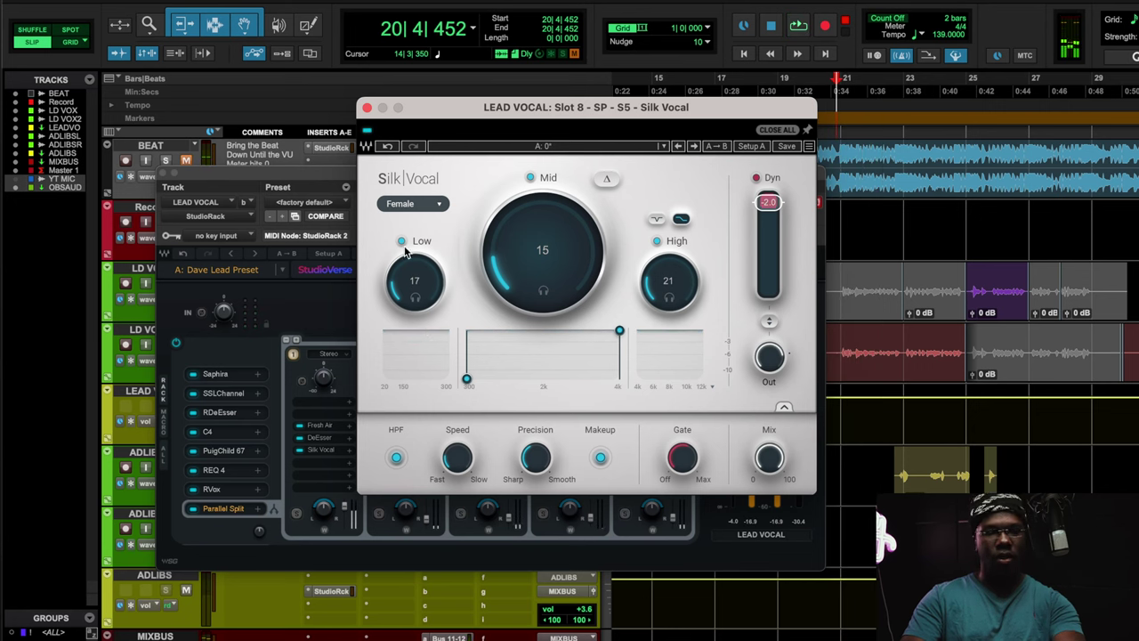
left_click(396, 458)
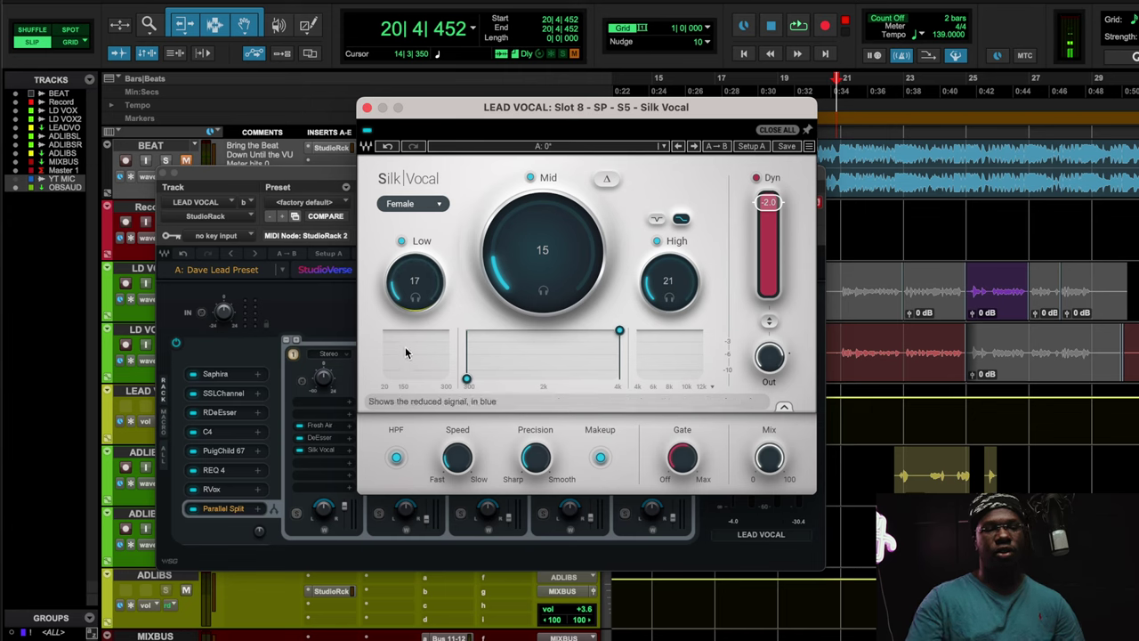
left_click(368, 107)
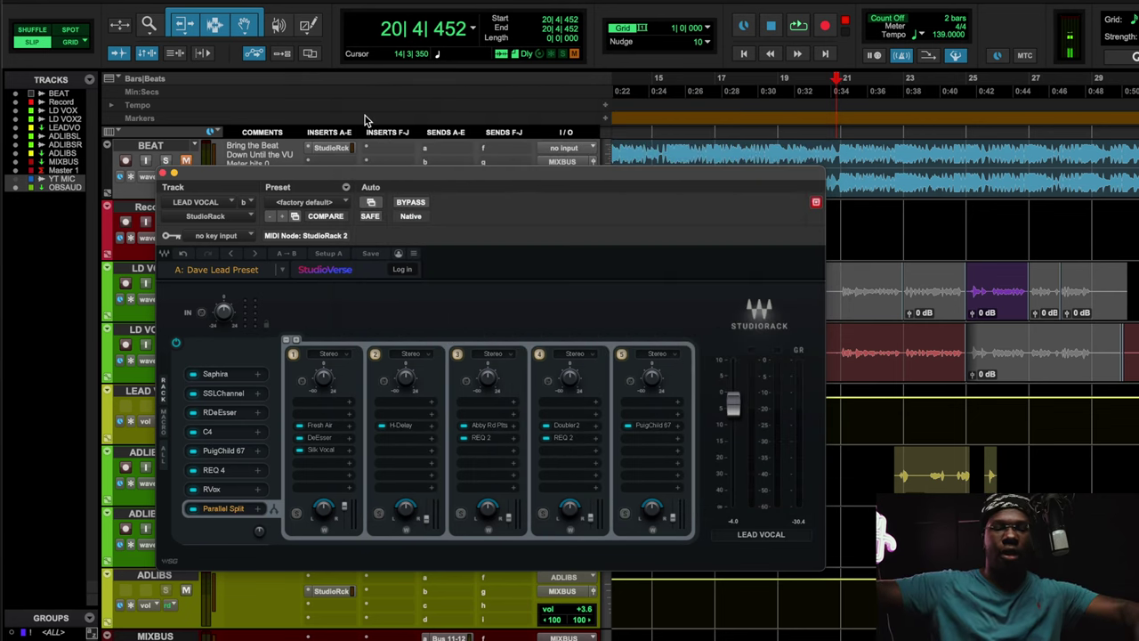
- Inspect H-Delay in the second parallel rack and open Abbey Road Plates from the third
left_click(397, 425)
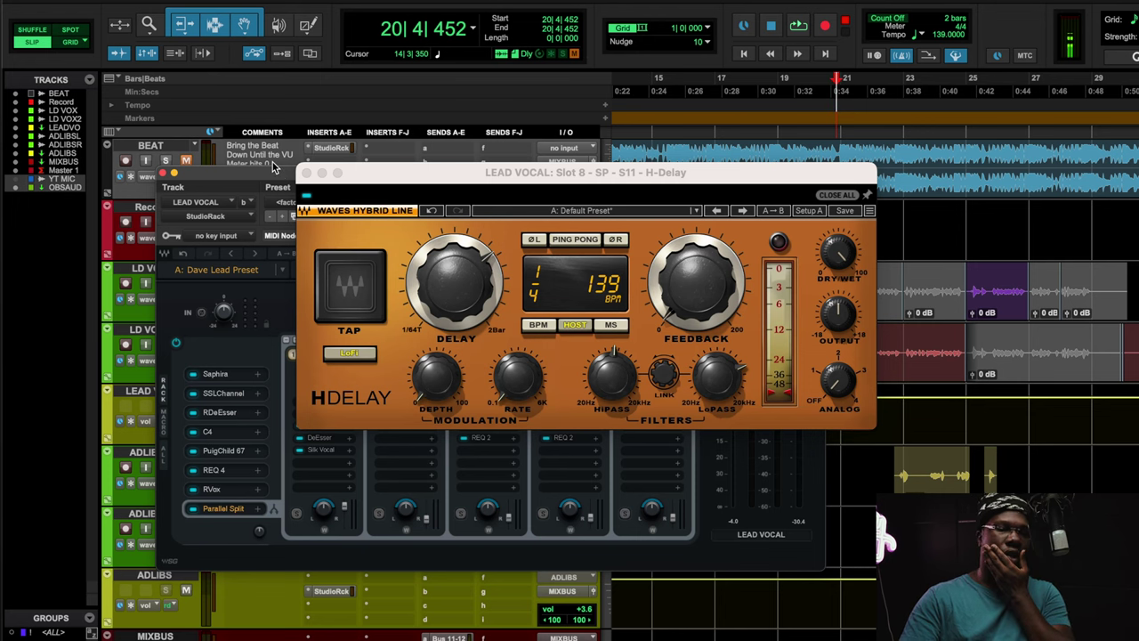
left_click(306, 173)
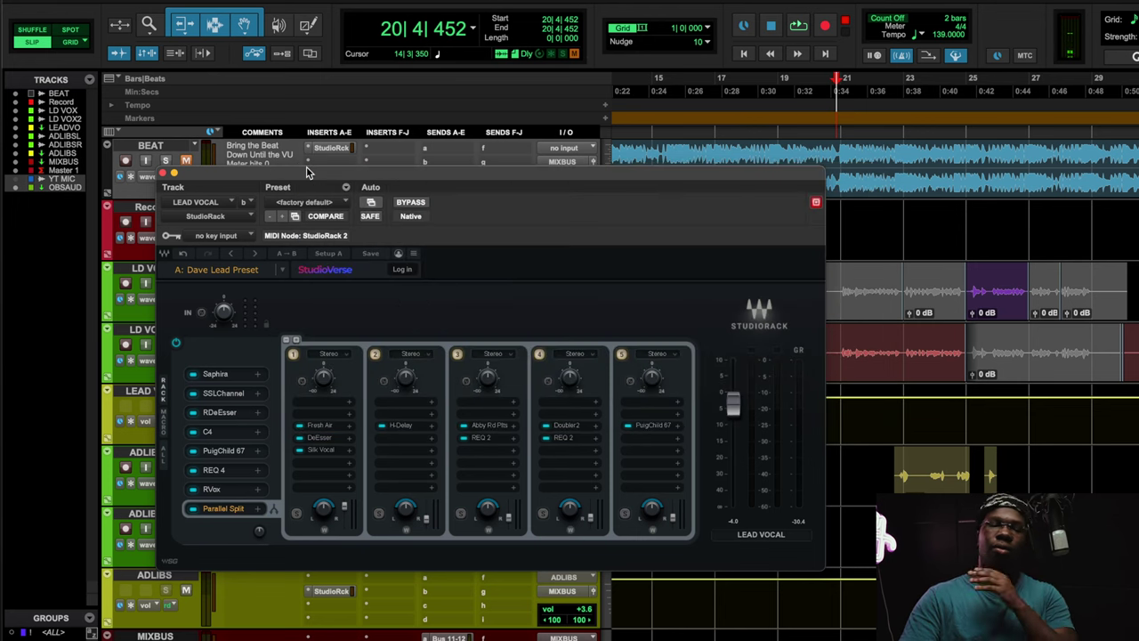
left_click(485, 427)
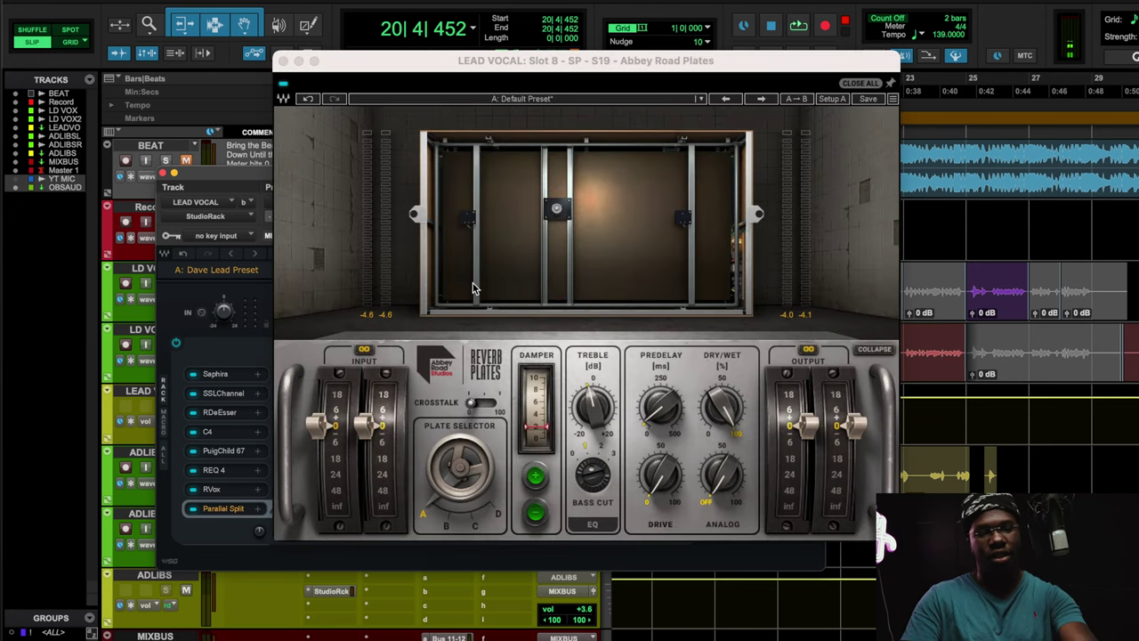
- Reposition and close Abbey Road Plates, and open REQ 2 in the third parallel rack
left_click_drag(427, 70, 367, 102)
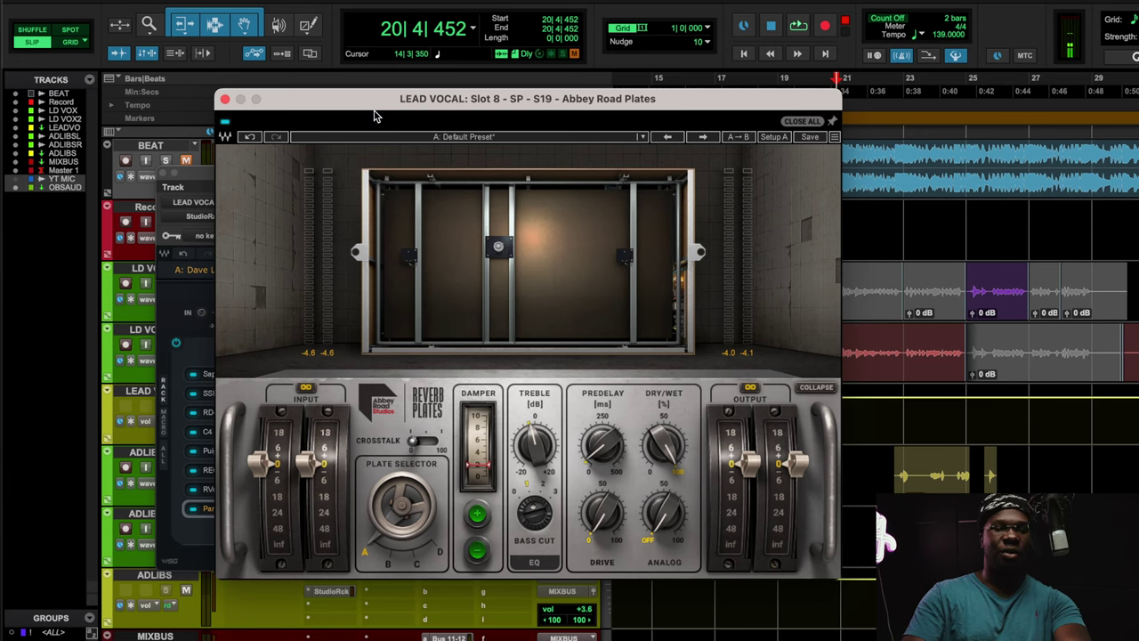
left_click_drag(374, 116, 316, 114)
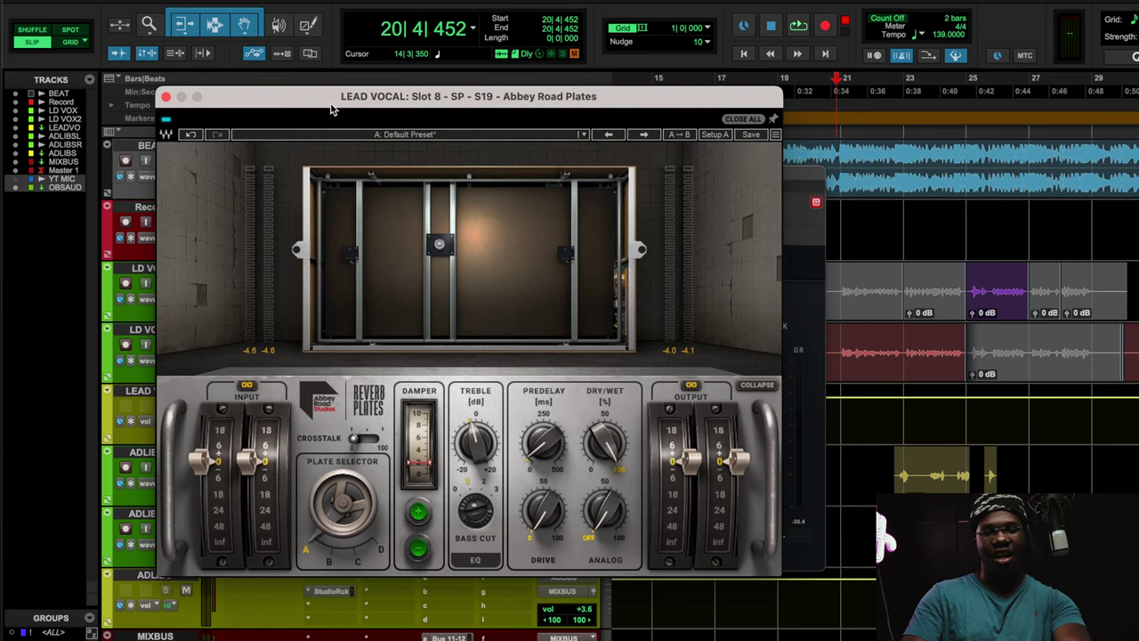
left_click(166, 97)
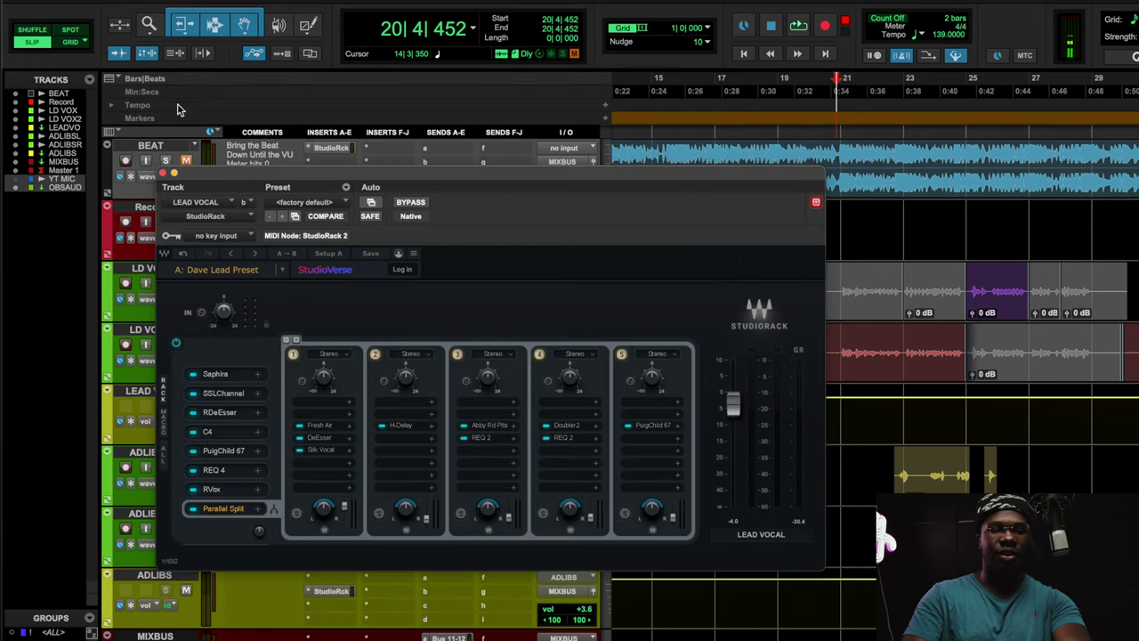
left_click(488, 445)
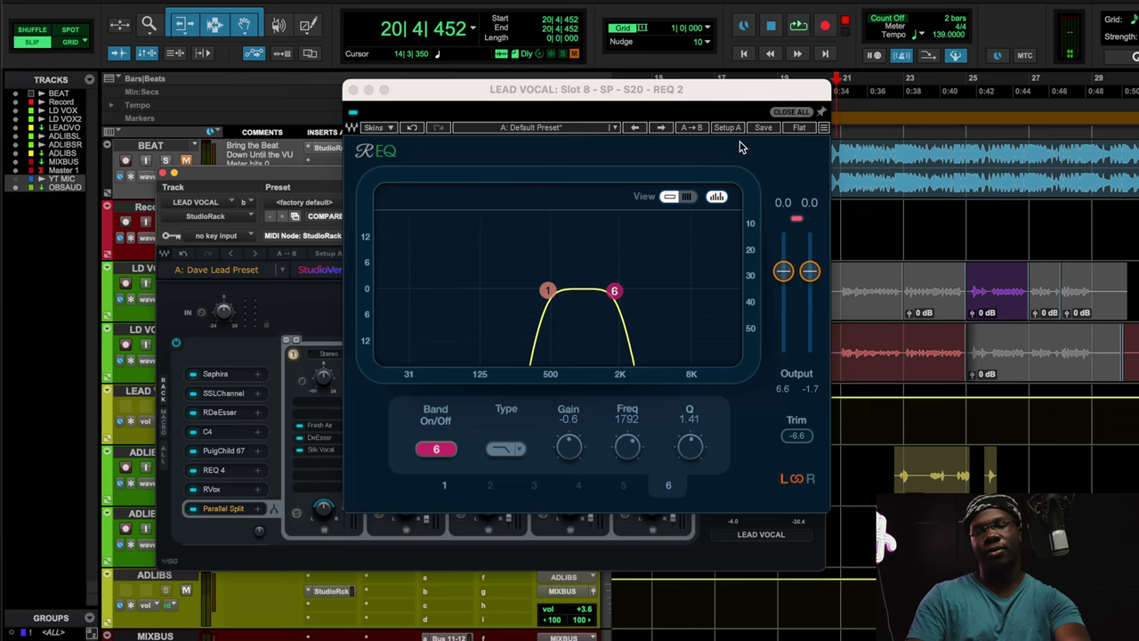
- Close REQ 2 and compare the vocal with the third parallel rack switched off and on during playback
key("space")
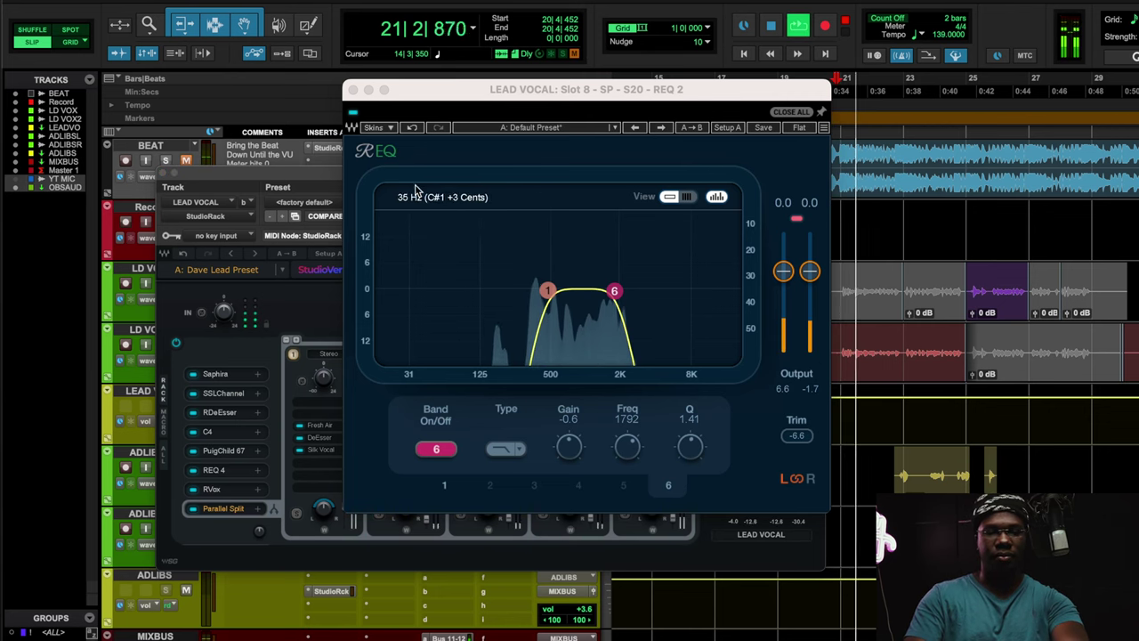
key("super+w")
left_click(458, 356)
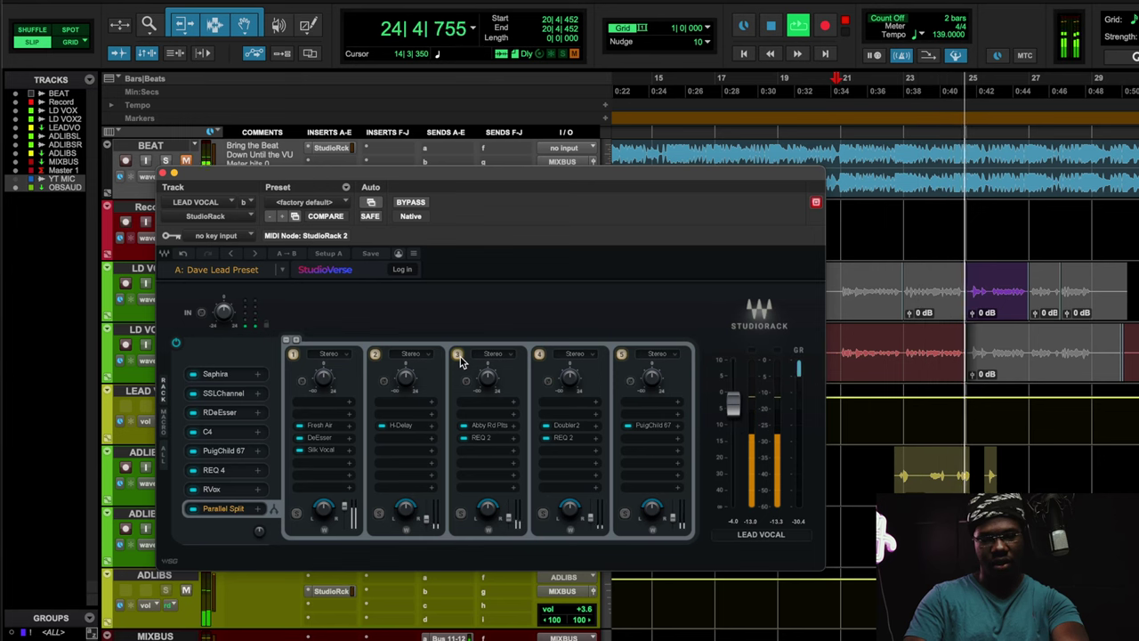
left_click(458, 356)
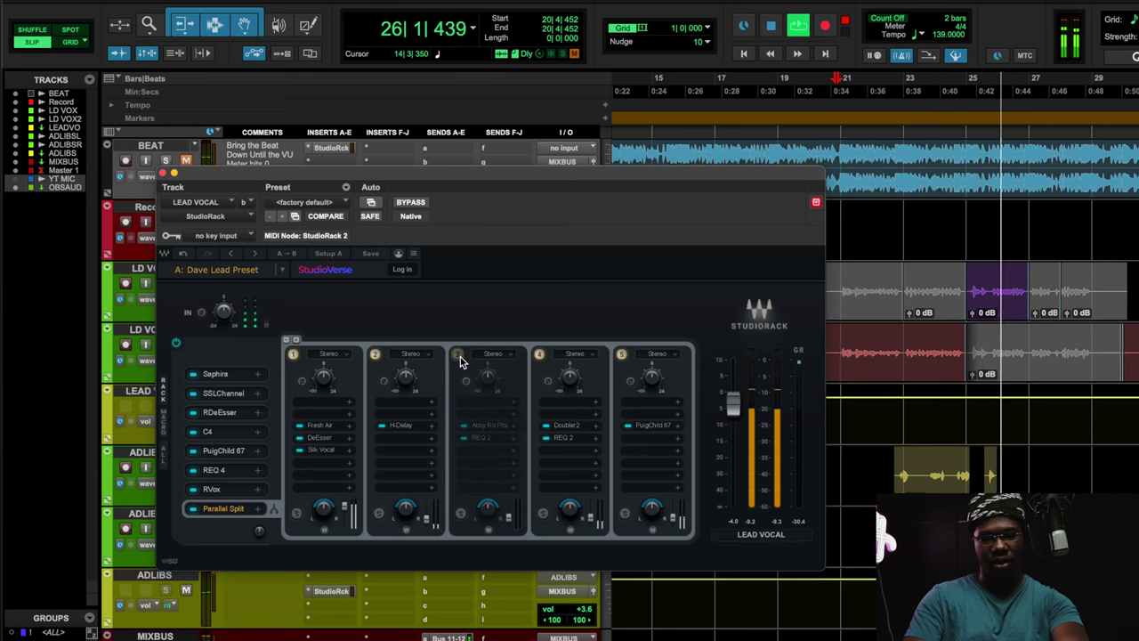
left_click(458, 356)
key("space")
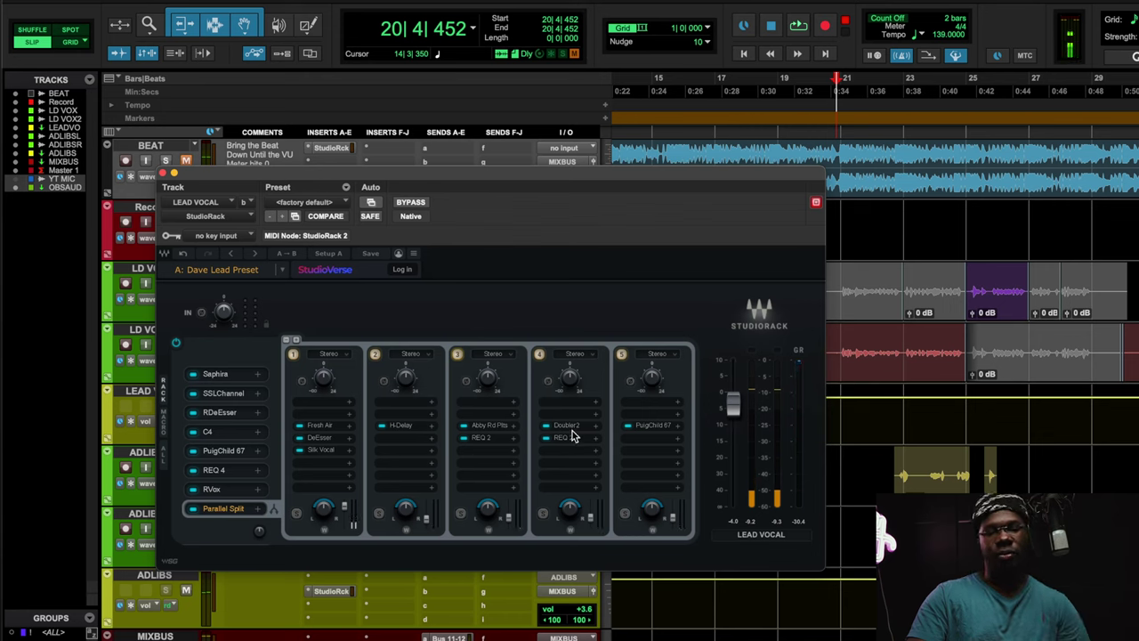
- Inspect Doubler2 and REQ 2 in the fourth parallel rack, closing each plug-in
left_click(570, 427)
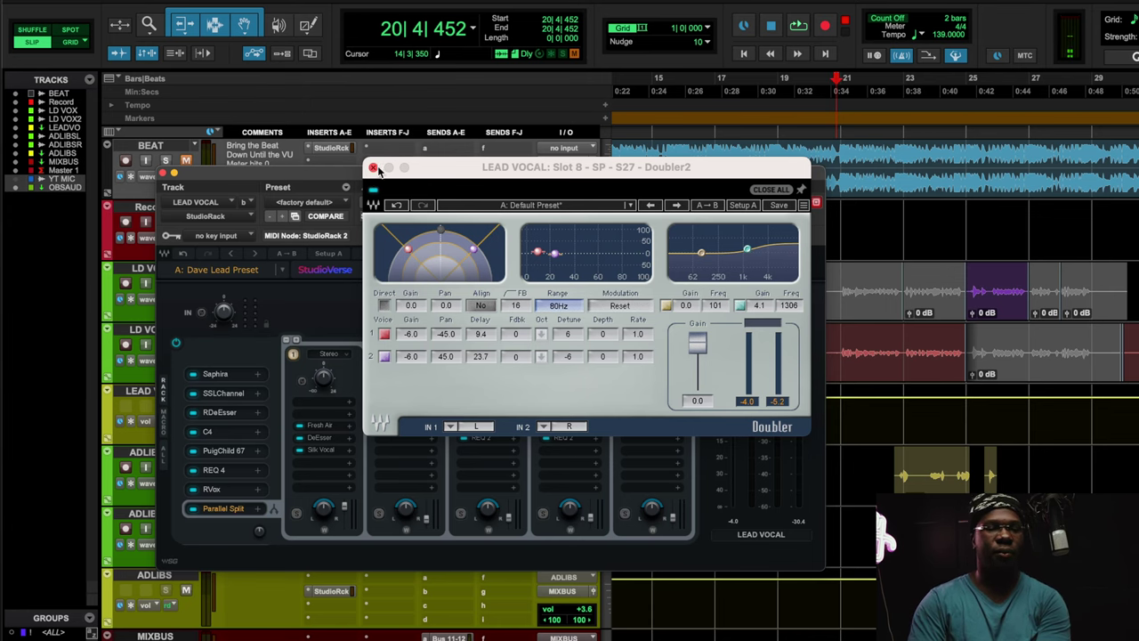
left_click(373, 167)
left_click(570, 442)
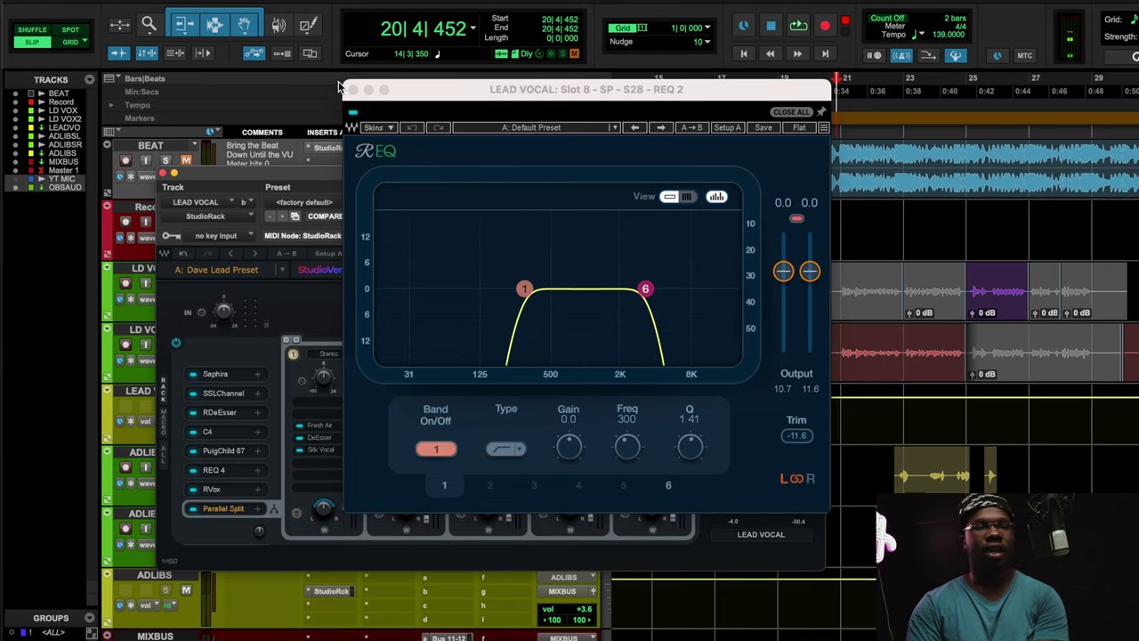
key("super+w")
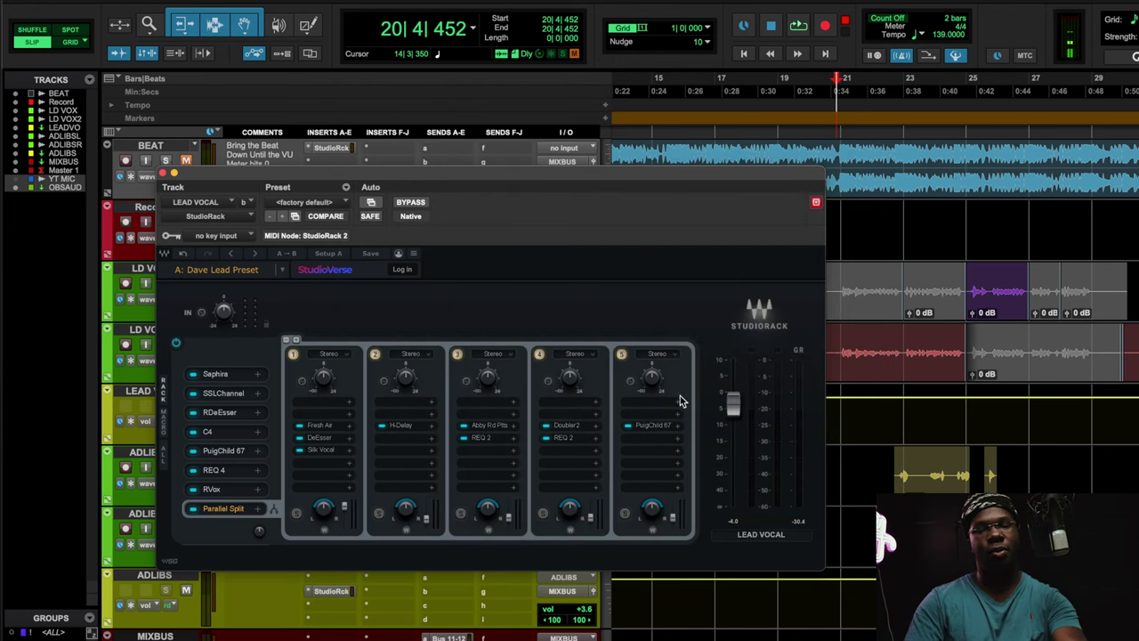
- Play the vocal and compare it with the fourth parallel rack switched off and on, ending with the rack enabled
key("space")
left_click(539, 354)
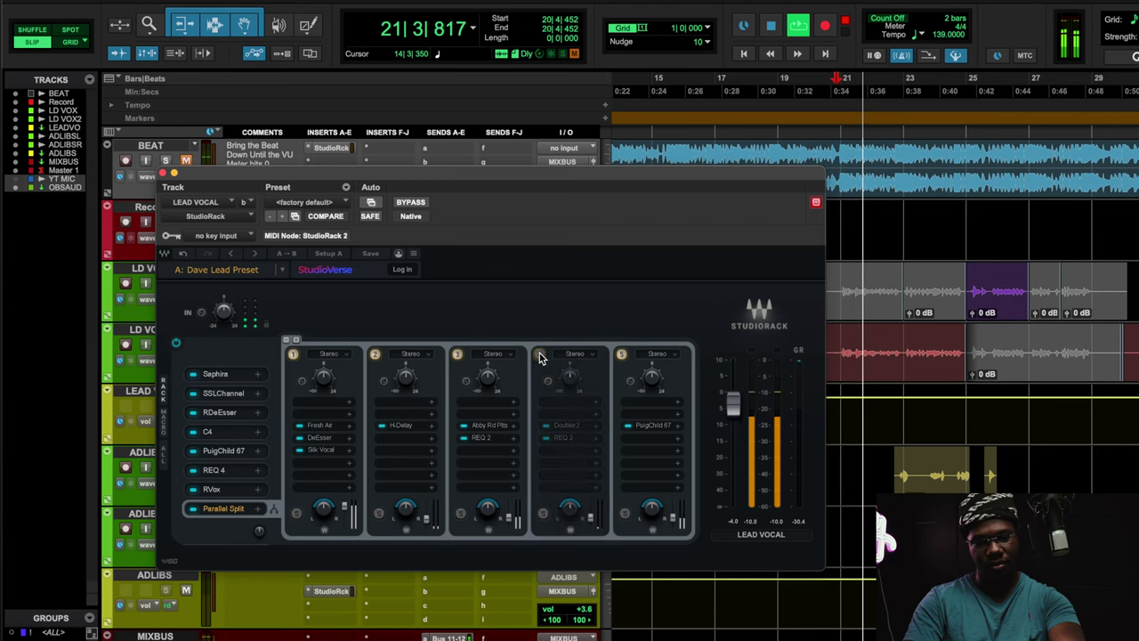
left_click(540, 354)
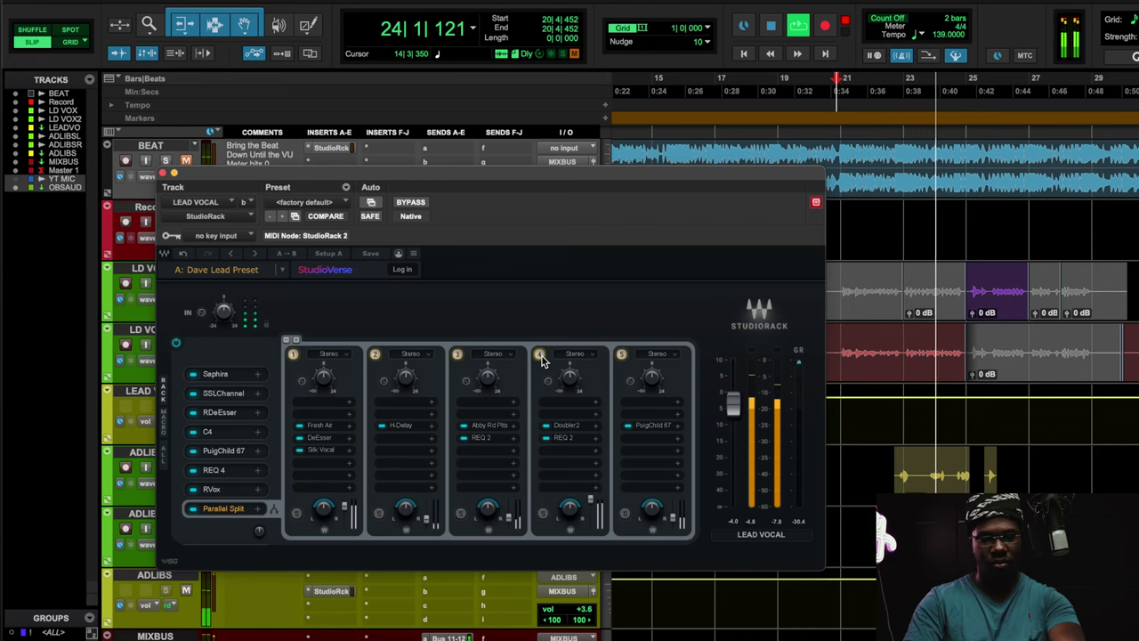
left_click(184, 255)
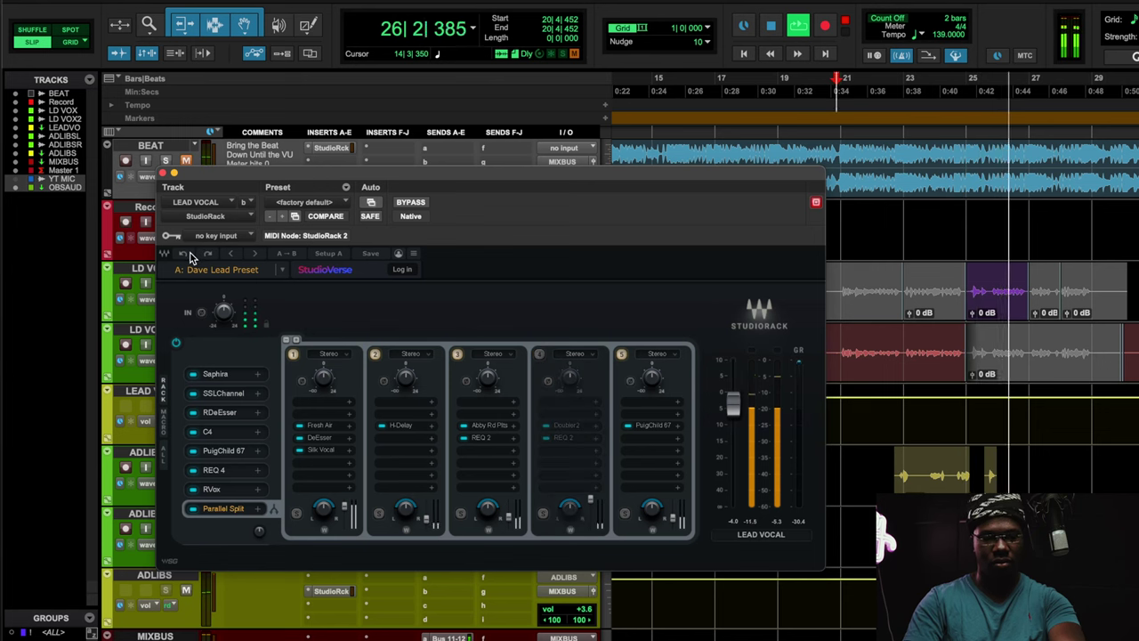
left_click(207, 254)
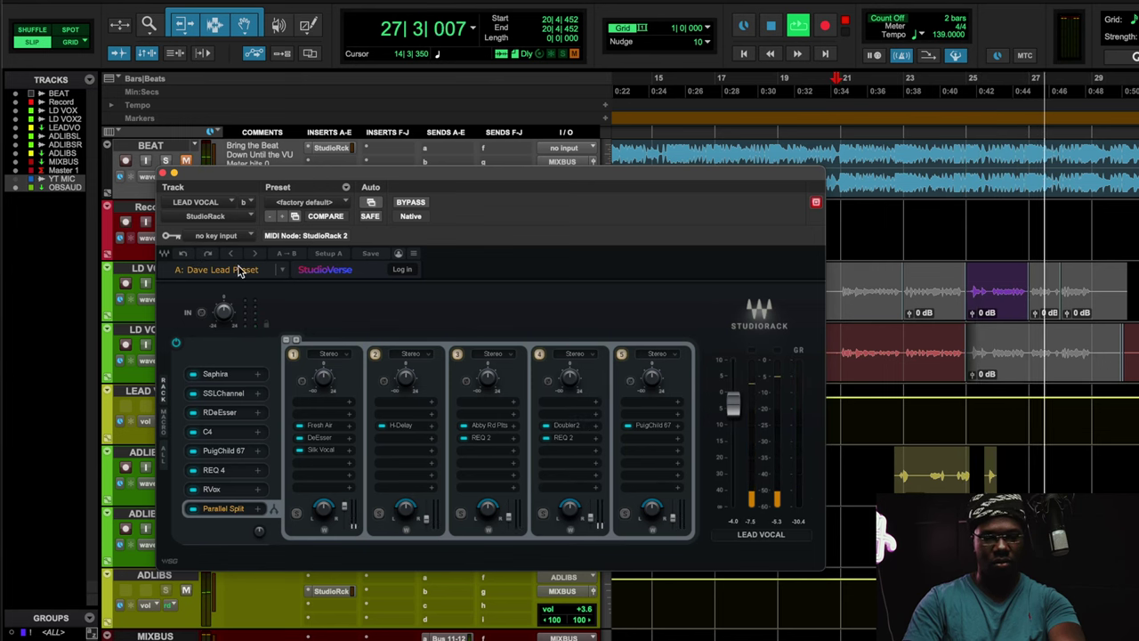
key("space")
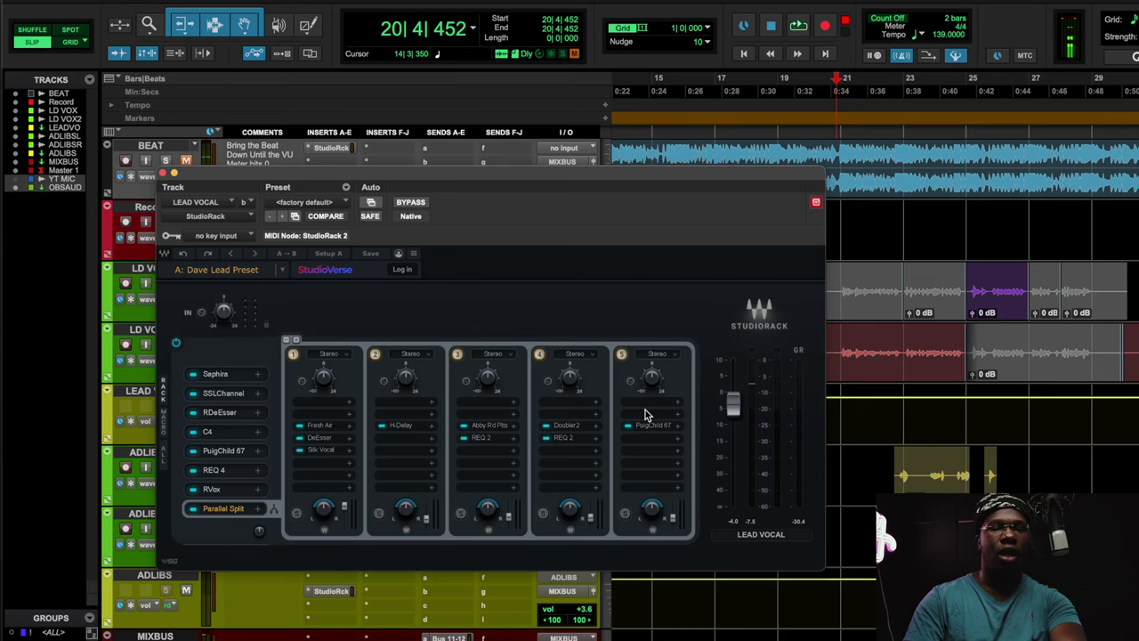
- Inspect PuigChild 670 in the fifth parallel rack, including its factory presets, left input gain and time constant, and close it
left_click(659, 431)
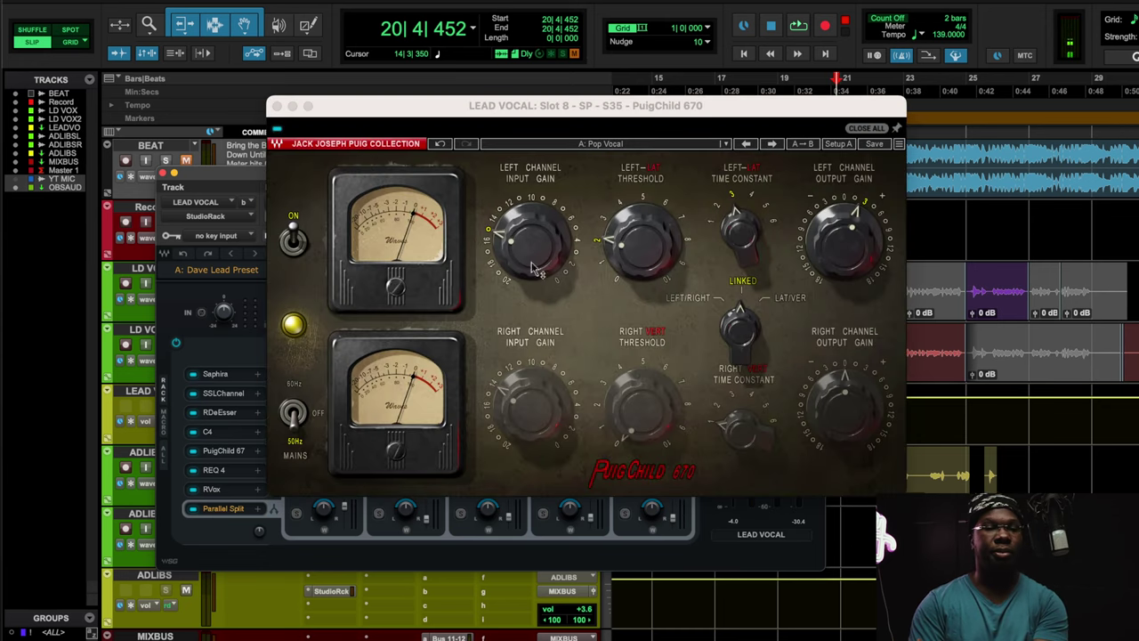
left_click_drag(728, 105, 681, 116)
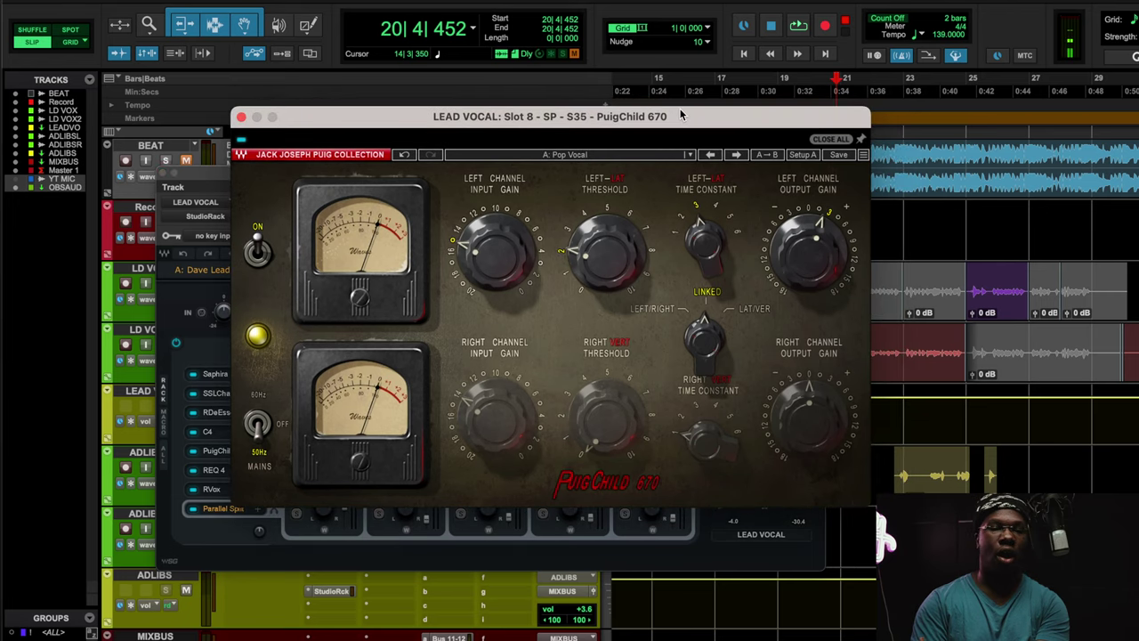
left_click(598, 156)
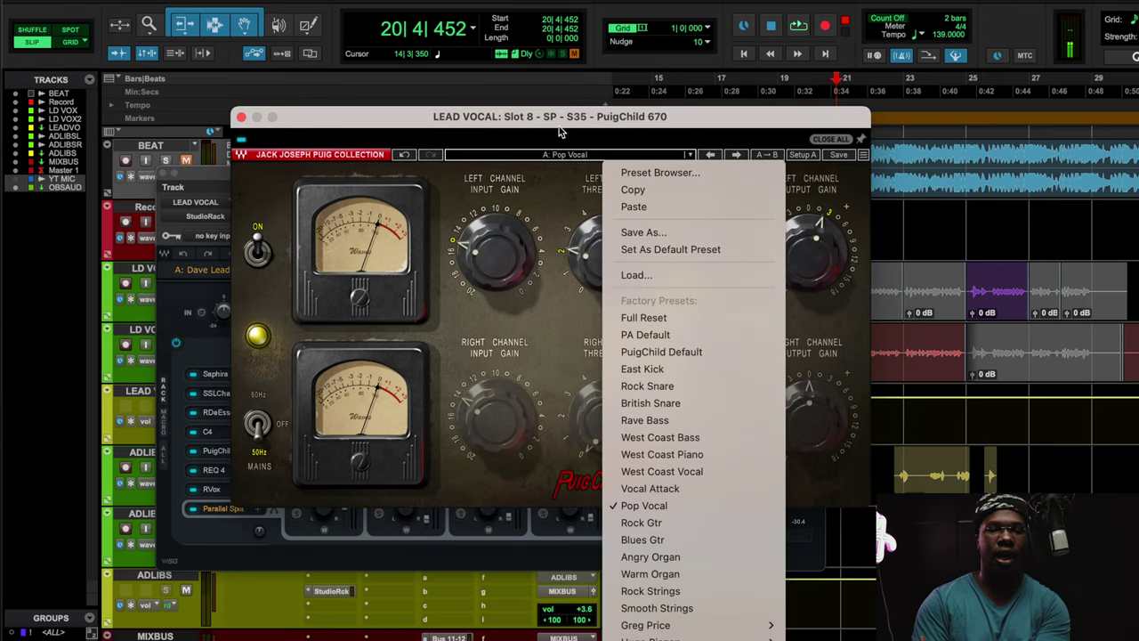
left_click(559, 127)
left_click(568, 155)
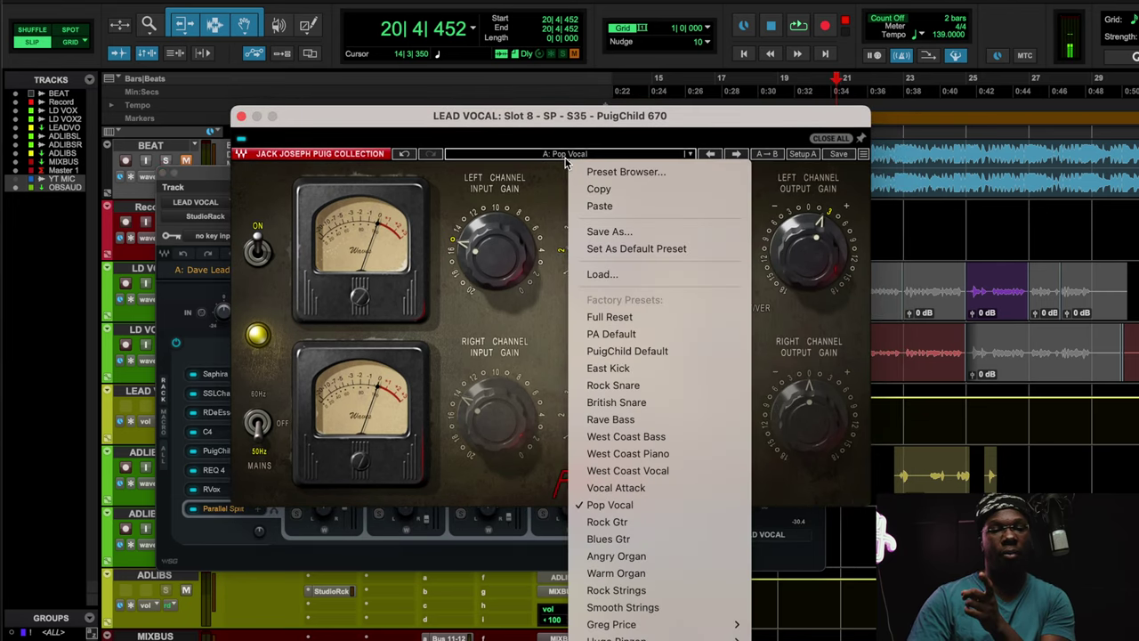
left_click(526, 293)
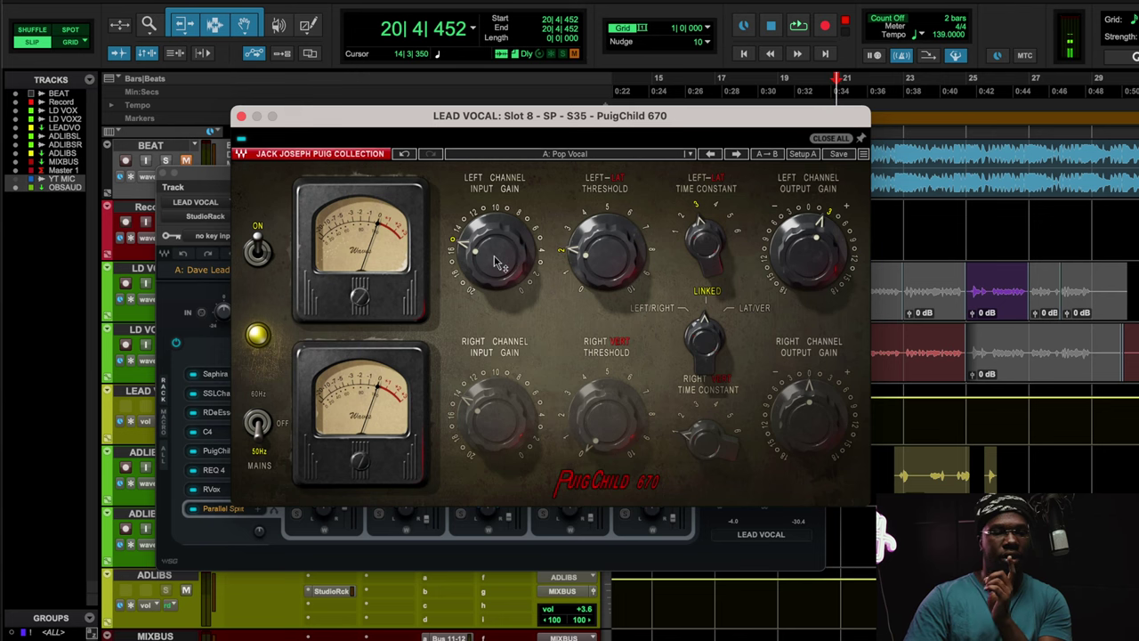
left_click(503, 260)
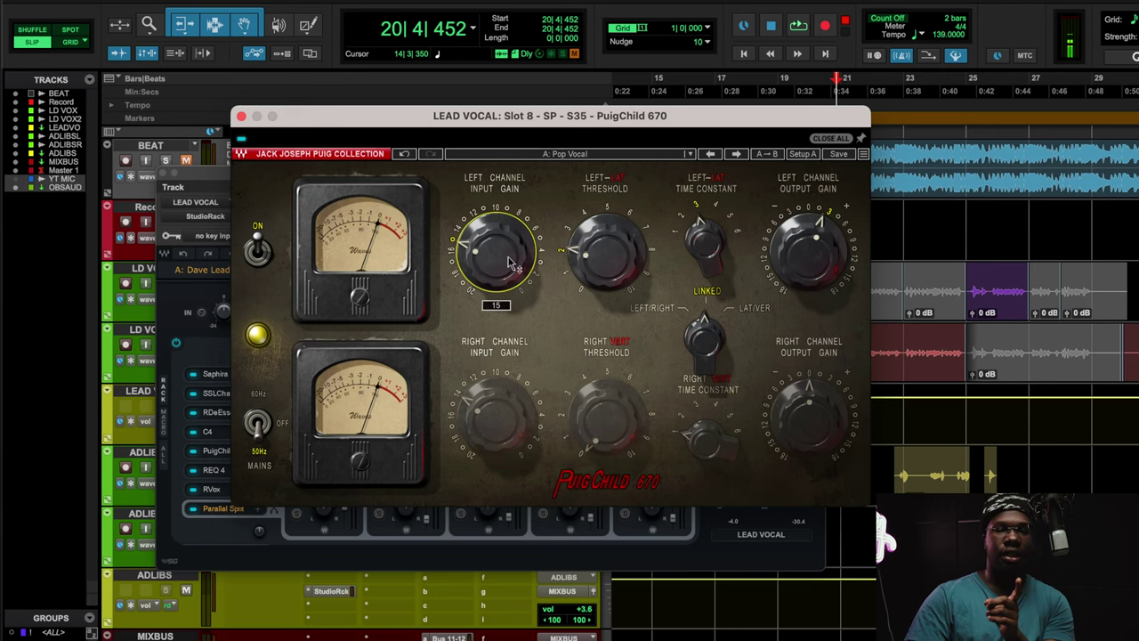
left_click(704, 248)
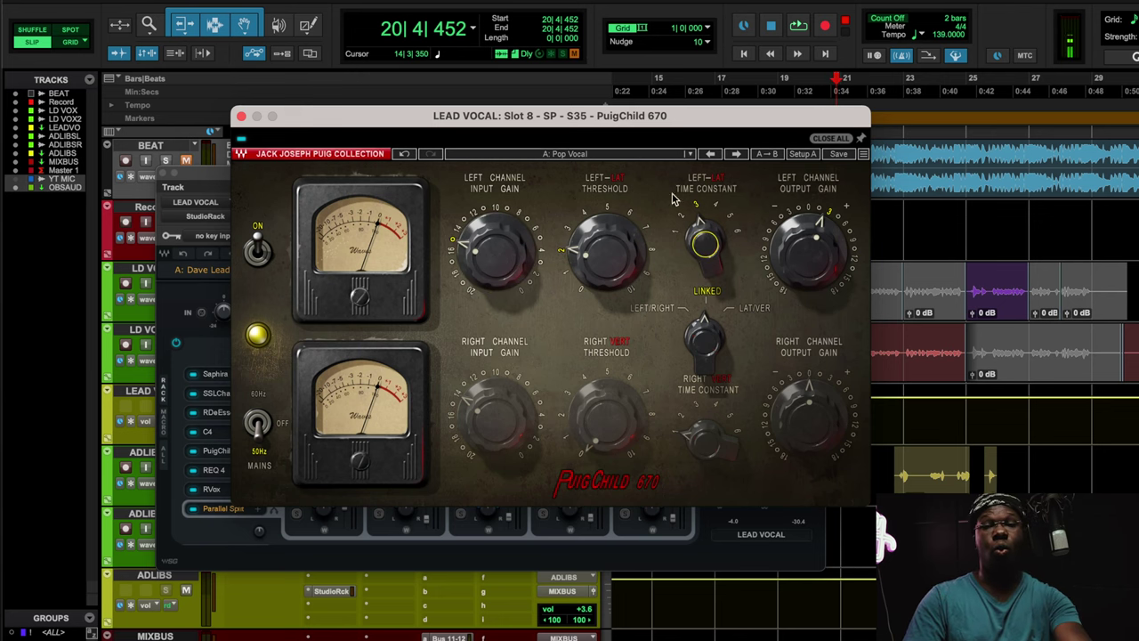
left_click(240, 117)
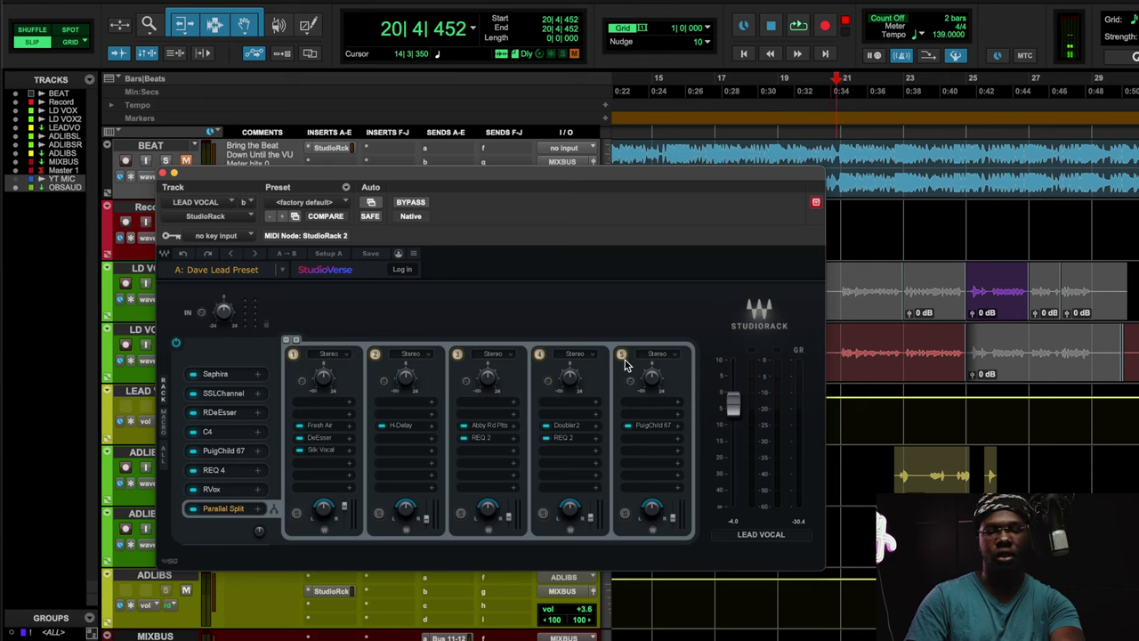
- Play the vocal and compare it with the fifth parallel rack switched off and on
key("space")
left_click(621, 355)
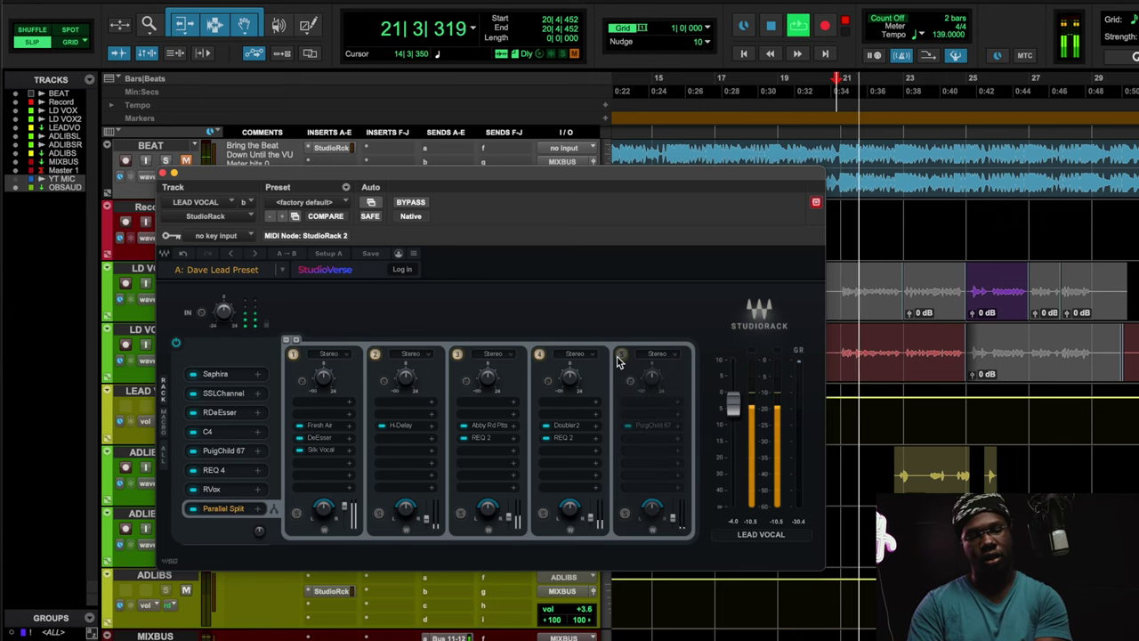
left_click(621, 354)
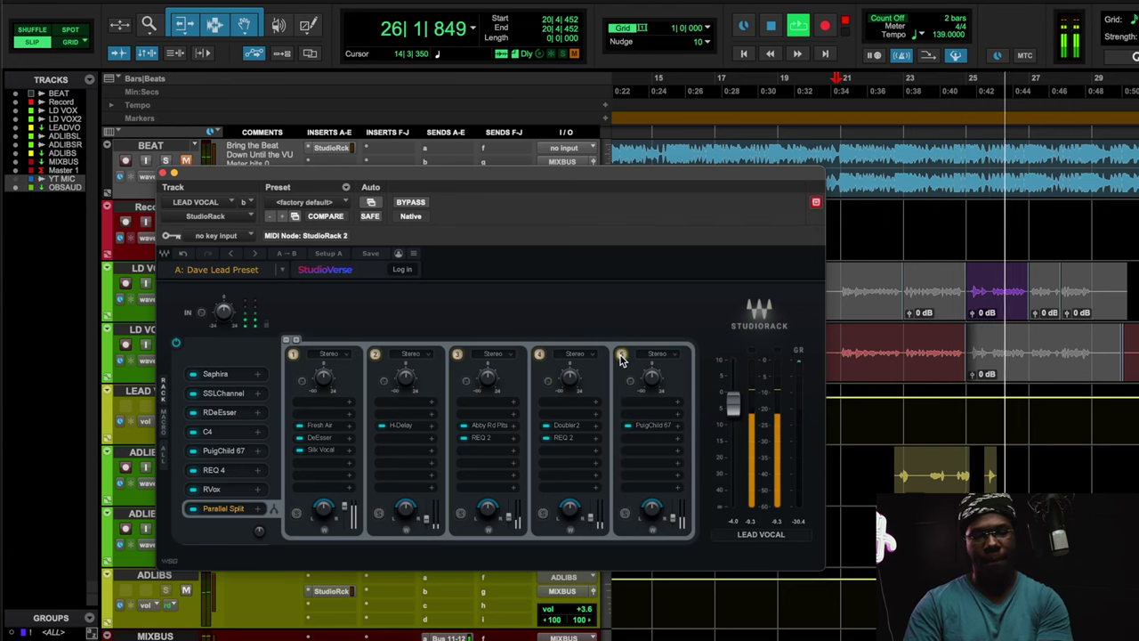
key("space")
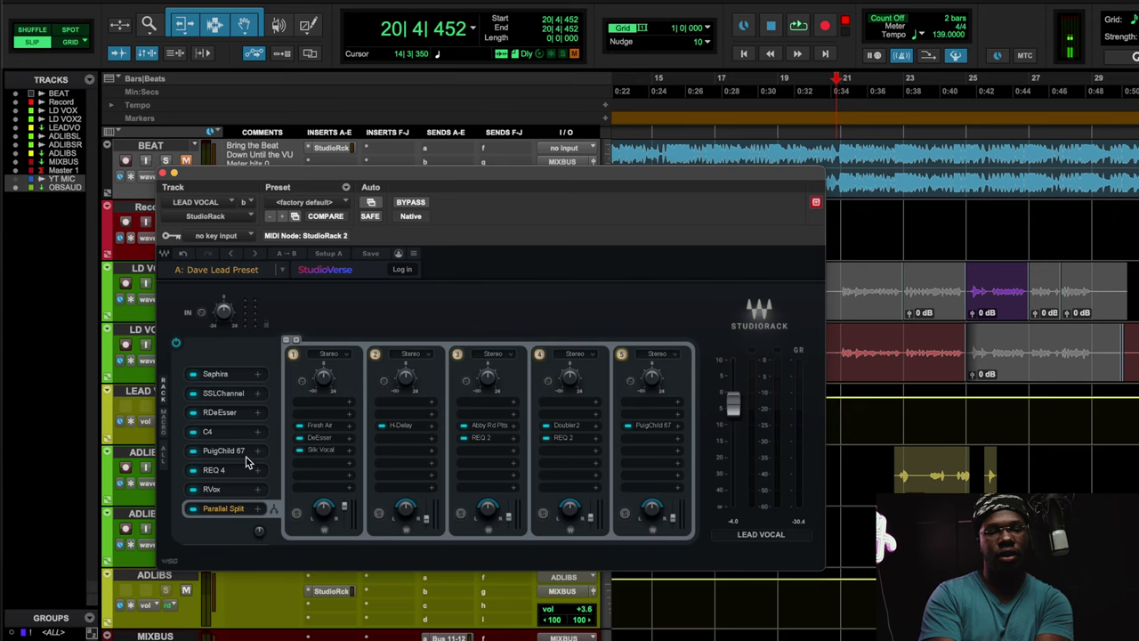
- Revisit PuigChild 670 in the fifth parallel rack, and close both it and the lead vocal's StudioRack
left_click(656, 433)
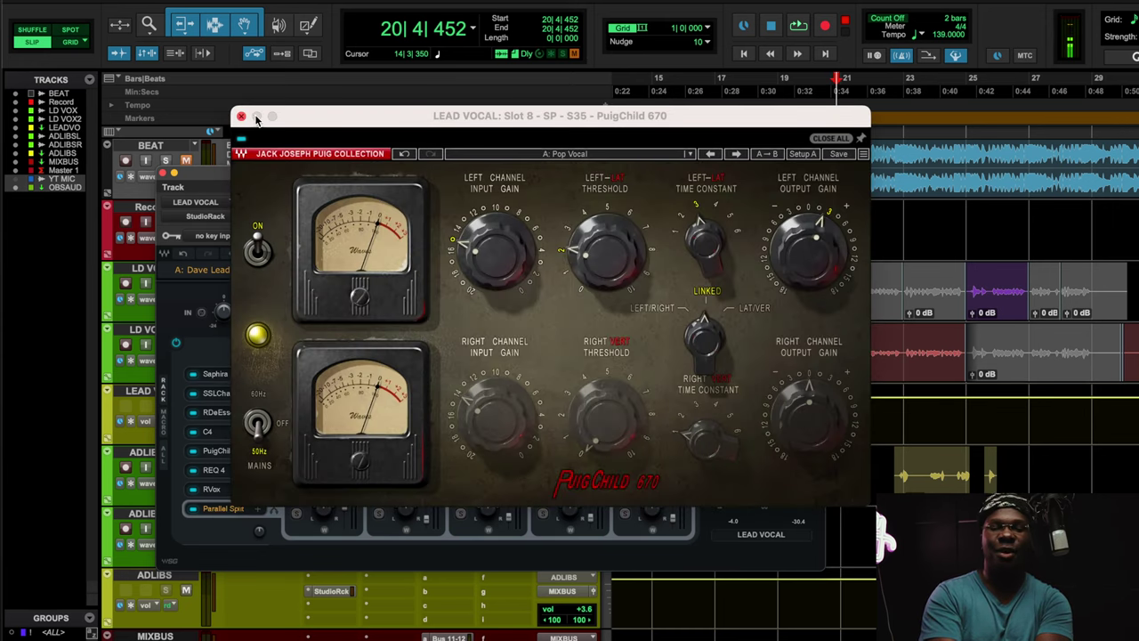
left_click(242, 117)
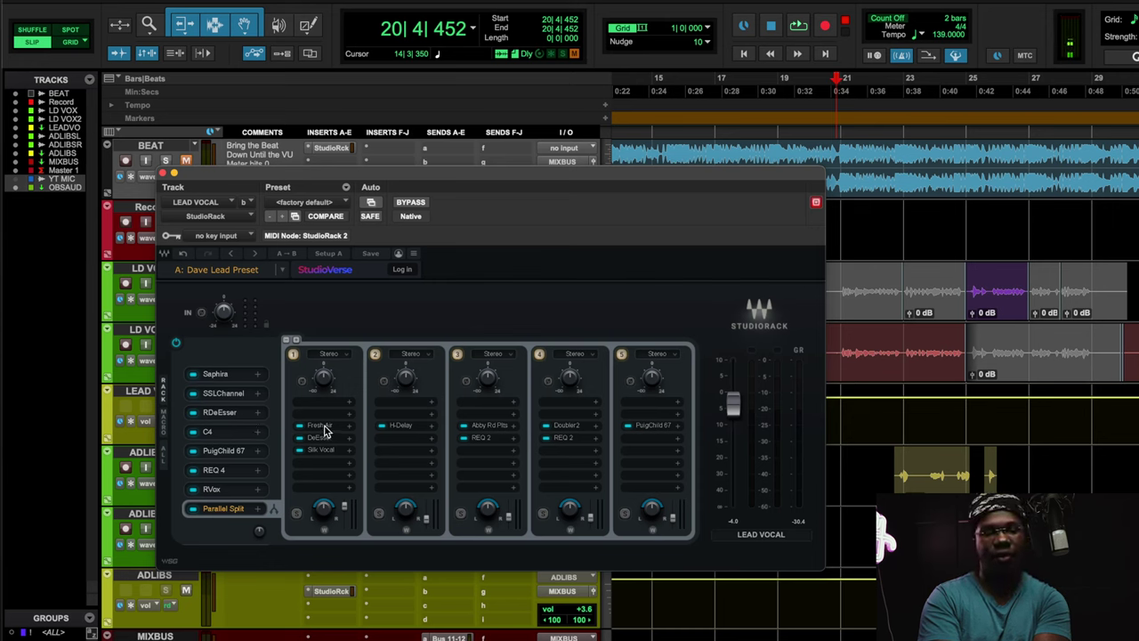
left_click(162, 172)
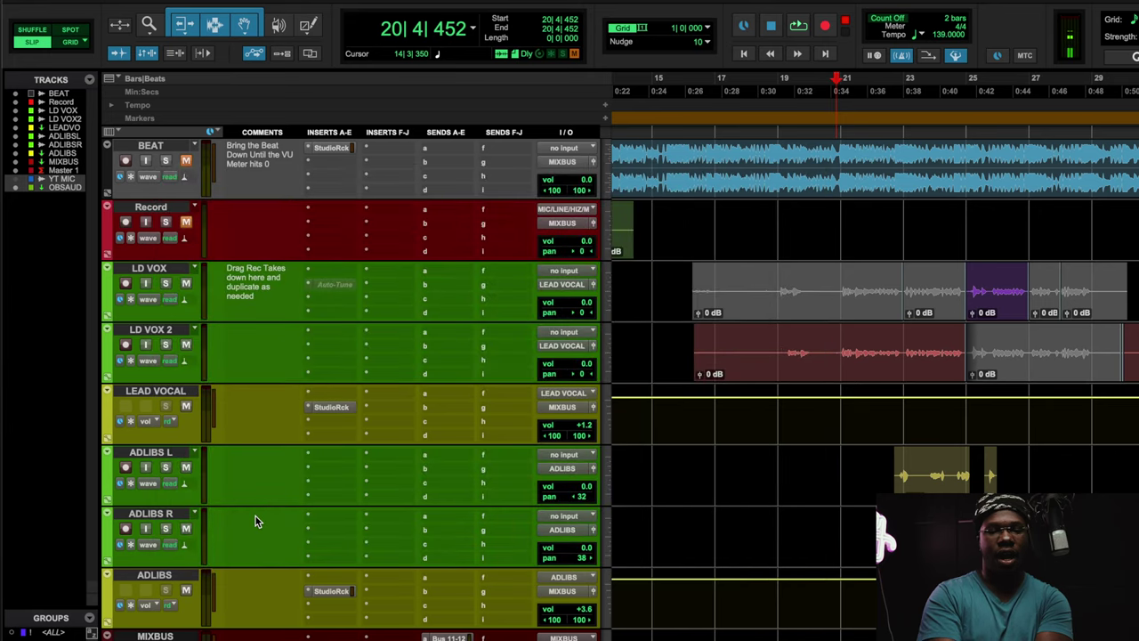
- Open StudioRack on the ADLIBS track and inspect the high-frequency EQ settings in its SSLChannel
left_click(329, 591)
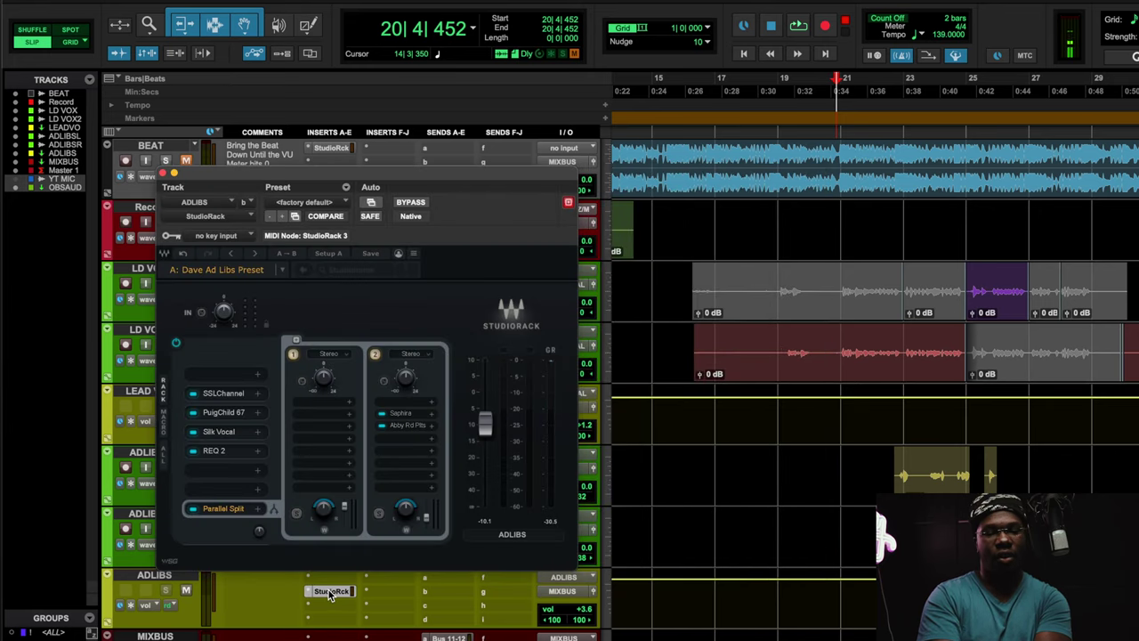
left_click(230, 394)
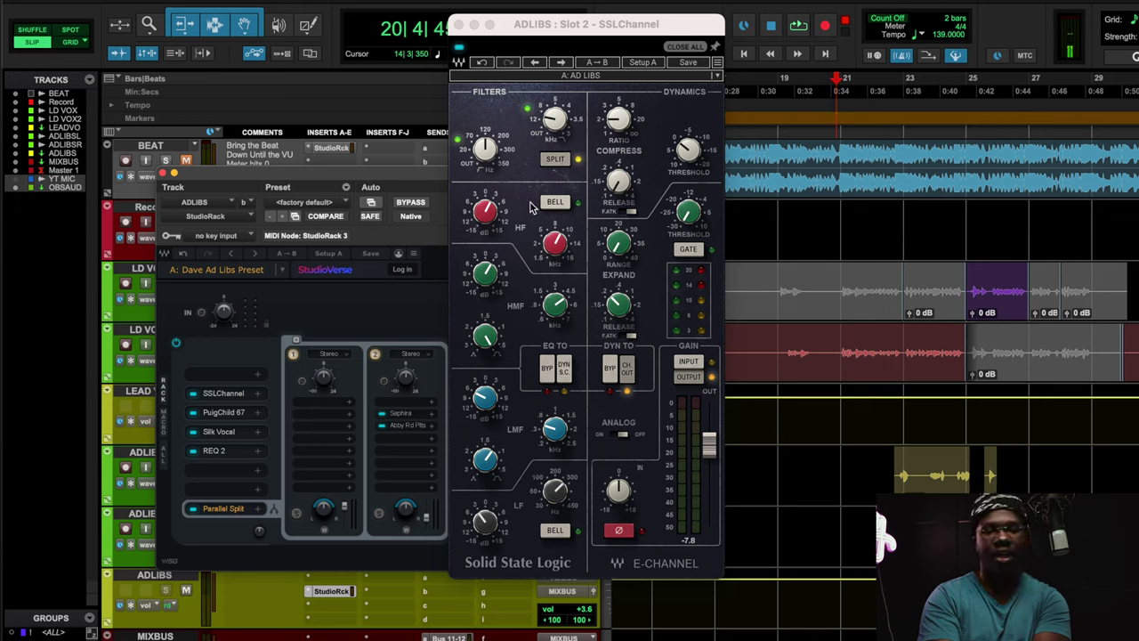
left_click(501, 223)
mouse_move(555, 249)
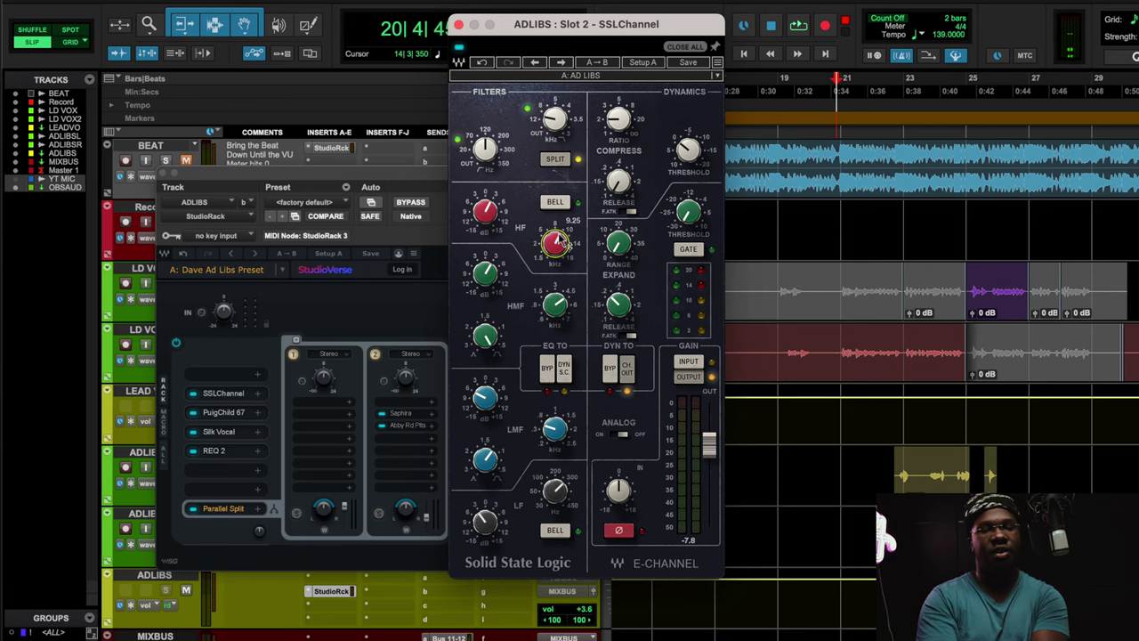
- Inspect PuigChild 670 and Silk Vocal in the ad-lib chain, and select REQ 2 to view it
left_click(230, 414)
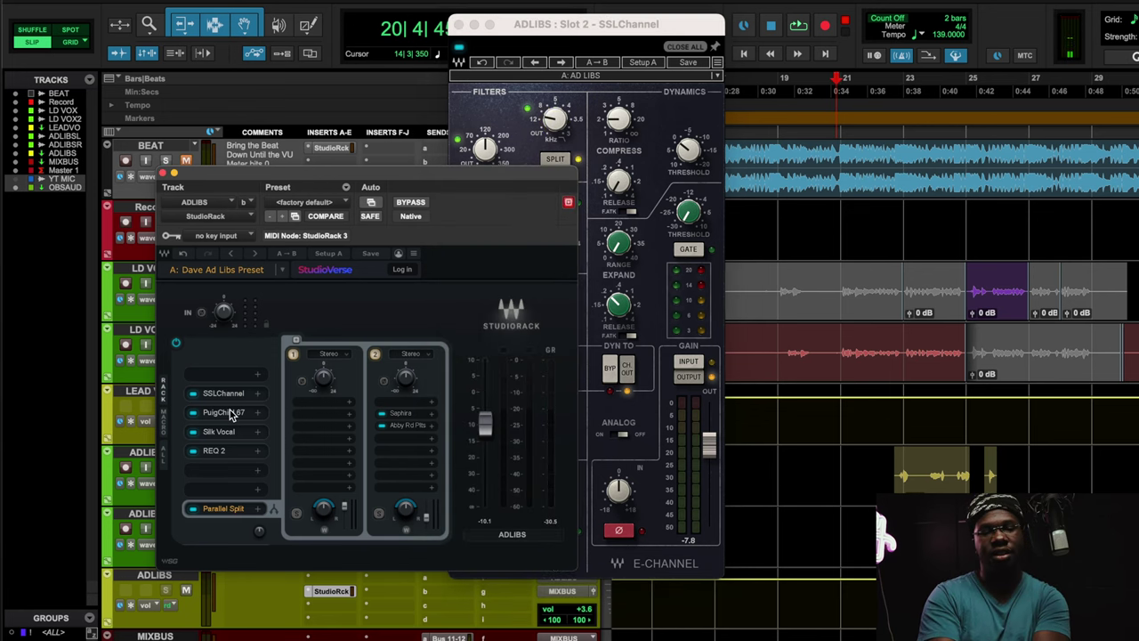
left_click(229, 413)
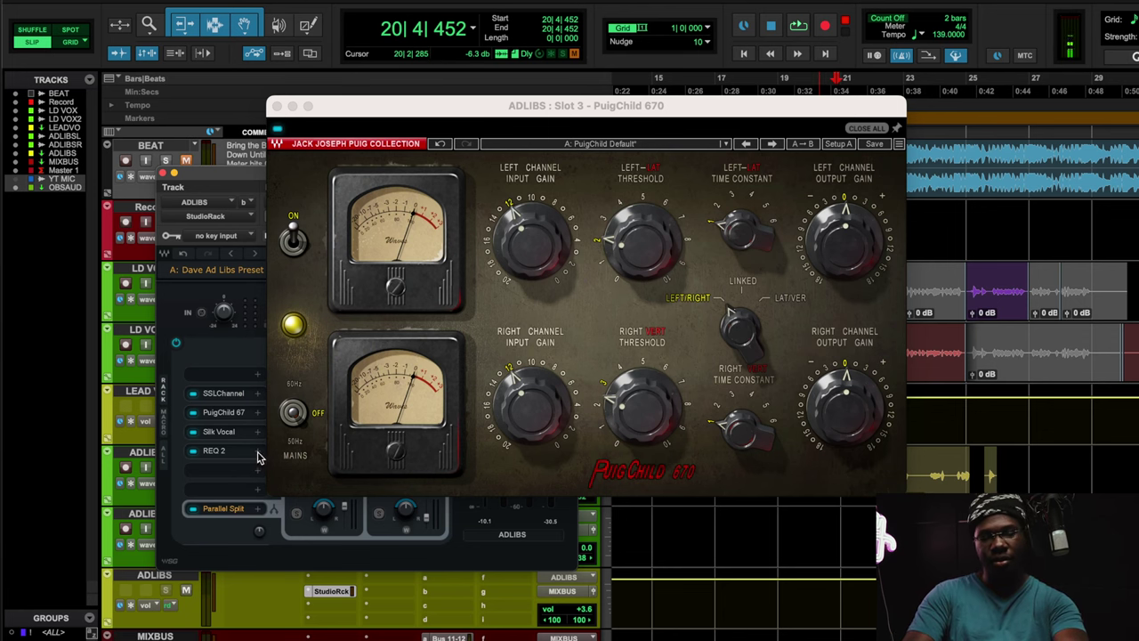
left_click(228, 435)
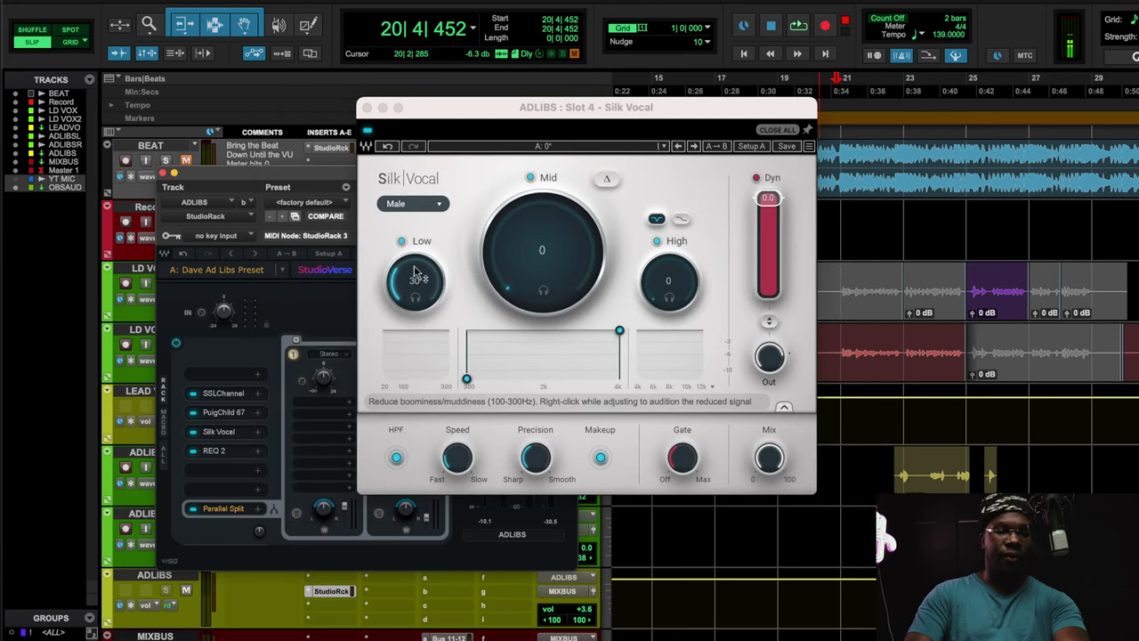
left_click(215, 450)
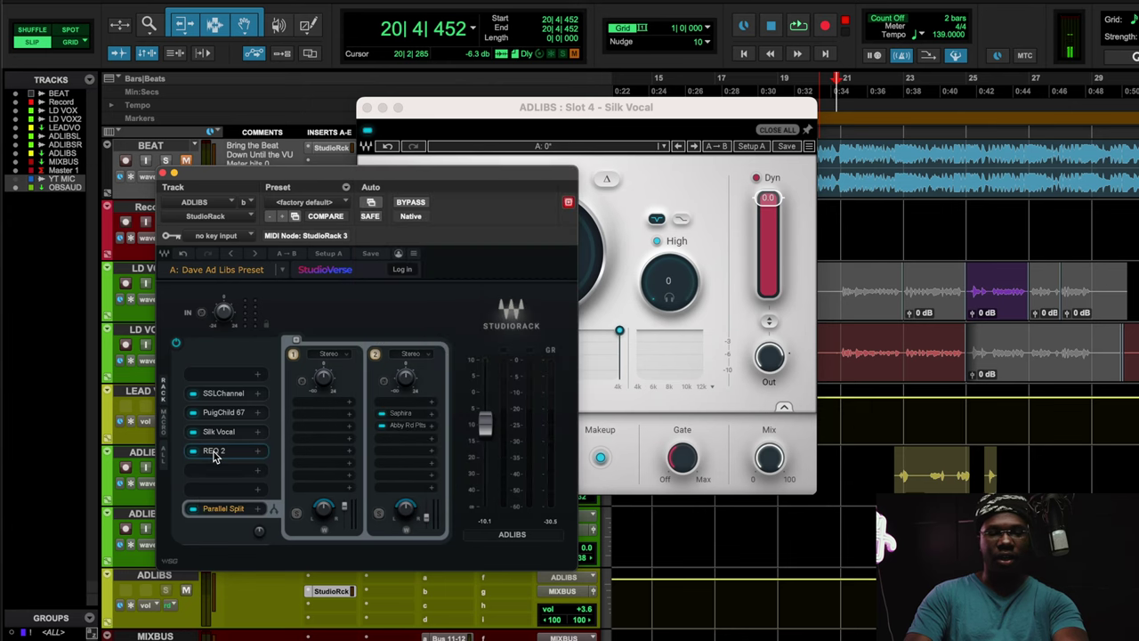